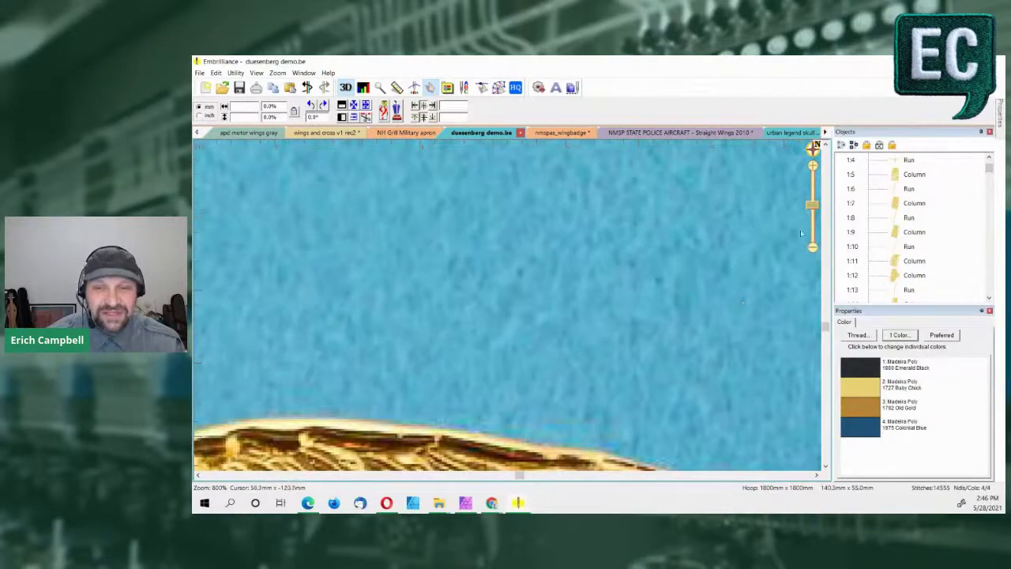
Examine the blue lettering and surrounding feather detail on the gold Duesenberg Straight 8 emblem, both up close and as a whole
left_click_drag(562, 372, 614, 231)
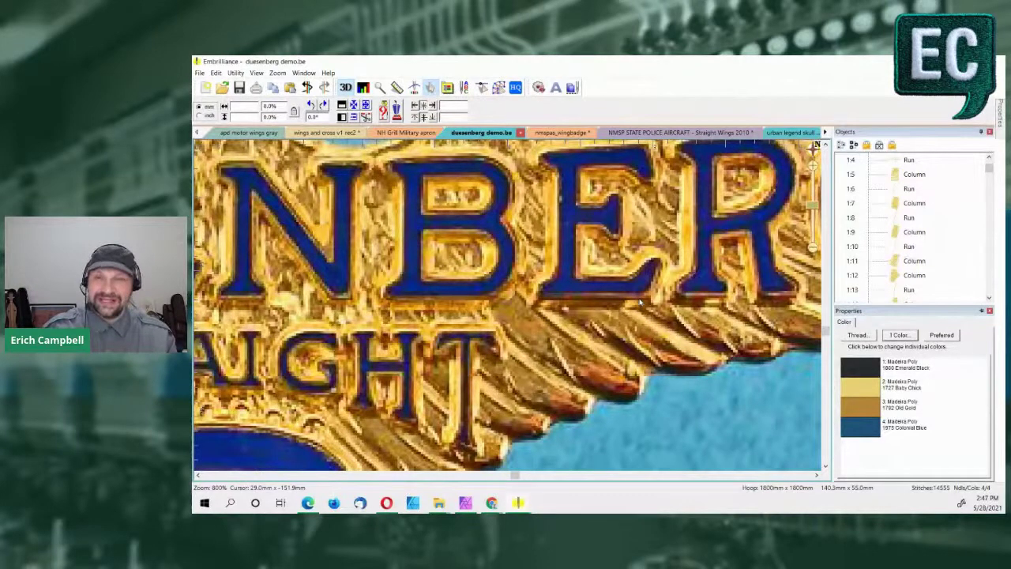
scroll(640, 302, "down", 2)
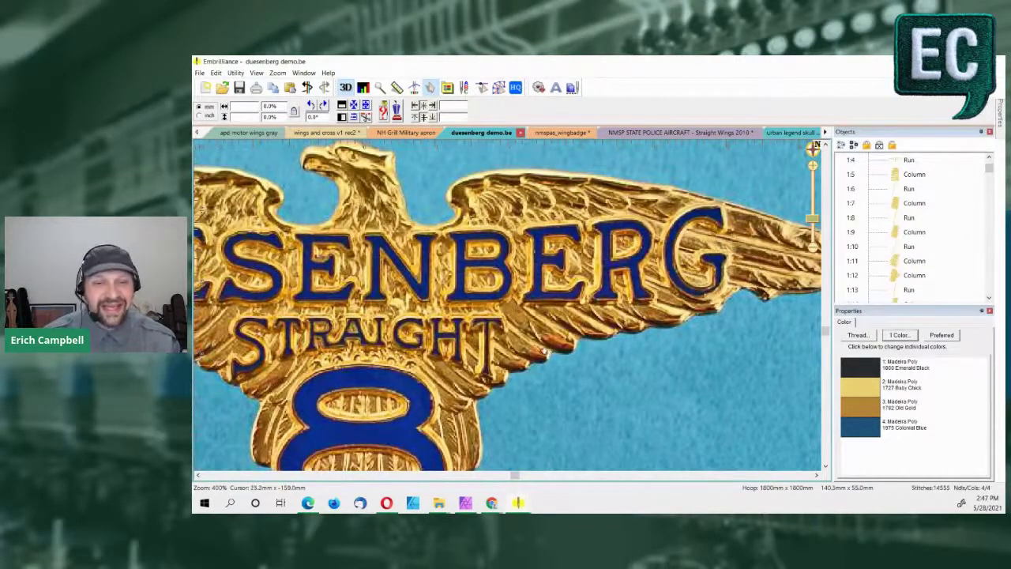
left_click_drag(566, 323, 628, 316)
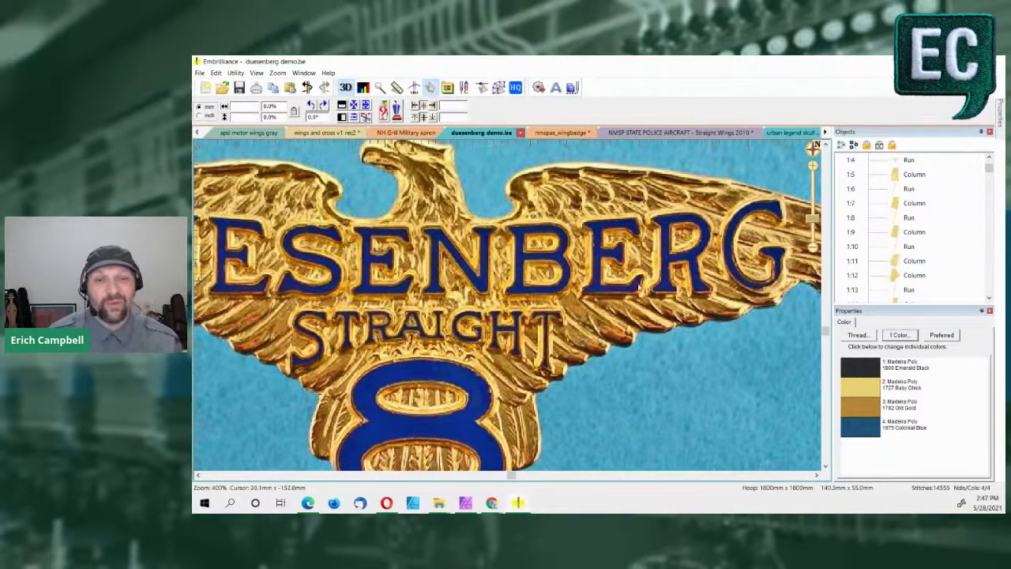
left_click_drag(589, 287, 558, 256)
scroll(447, 268, "up", 2)
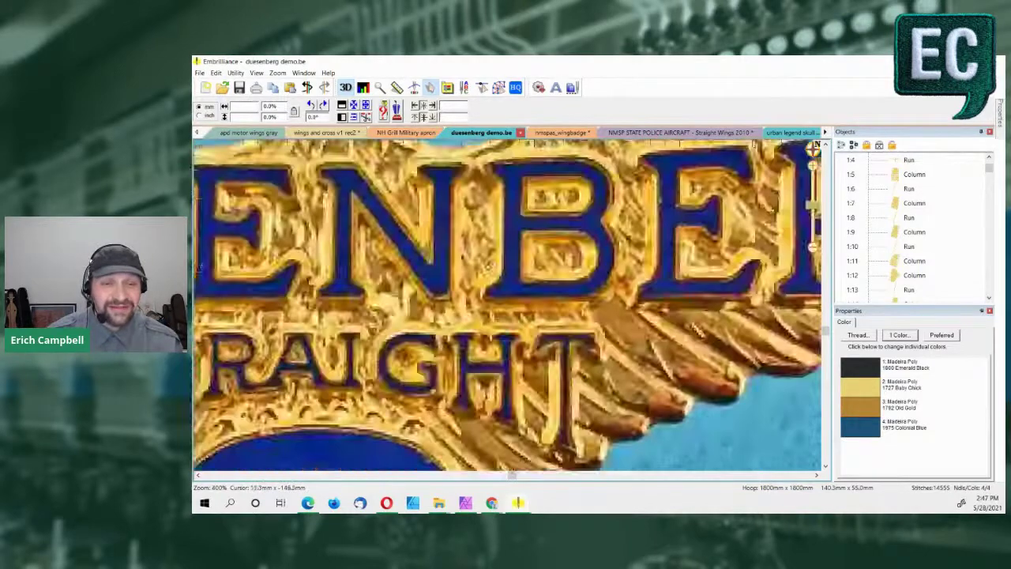
left_click_drag(649, 232, 557, 272)
scroll(558, 273, "down", 2)
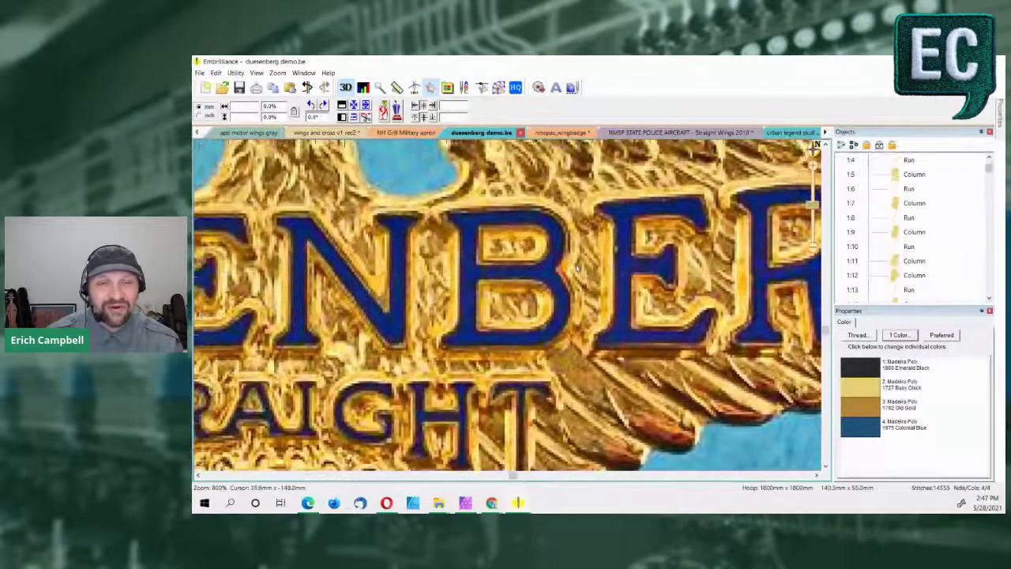
scroll(494, 293, "down", 2)
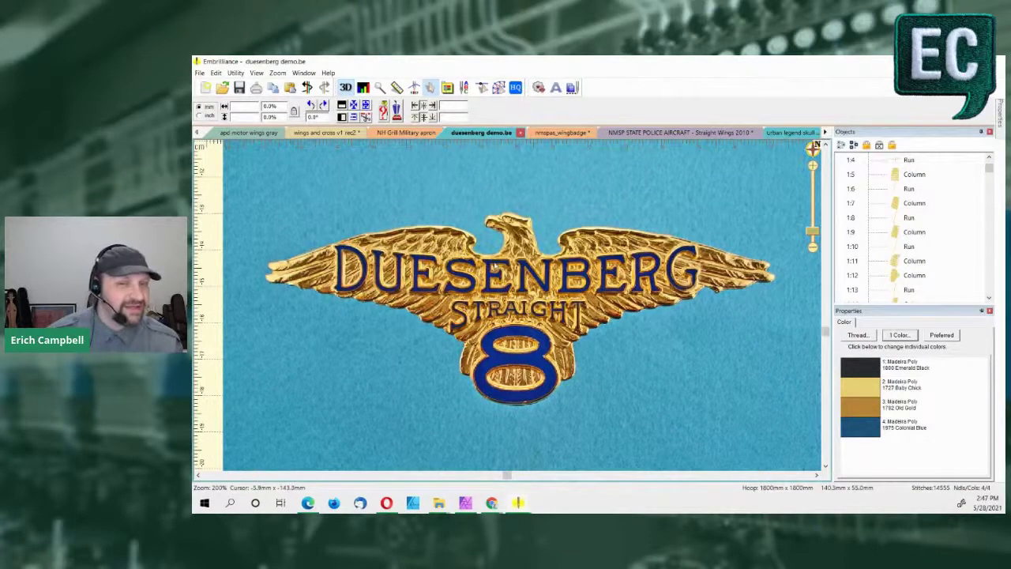
scroll(497, 272, "up", 2)
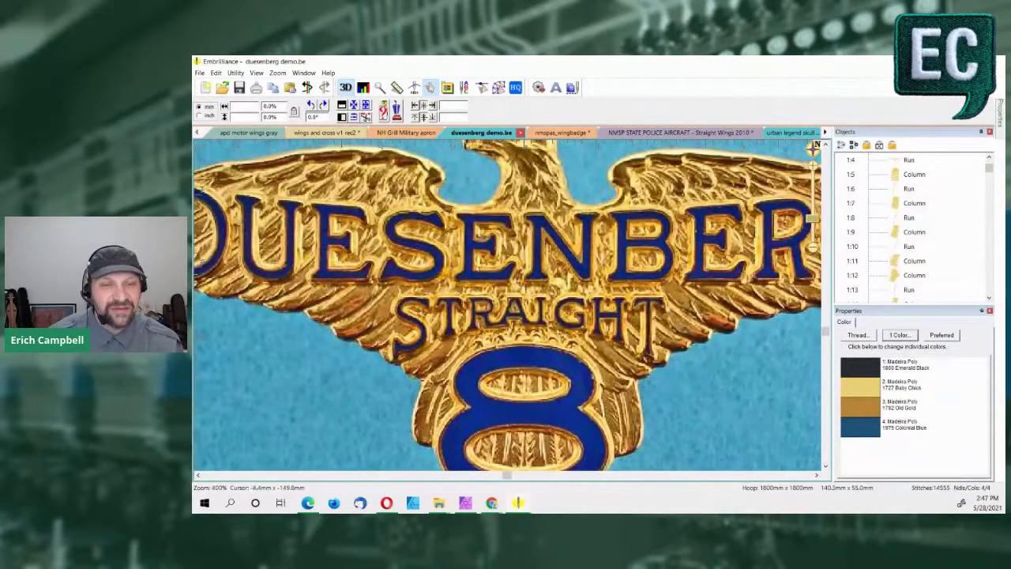
scroll(509, 271, "up", 2)
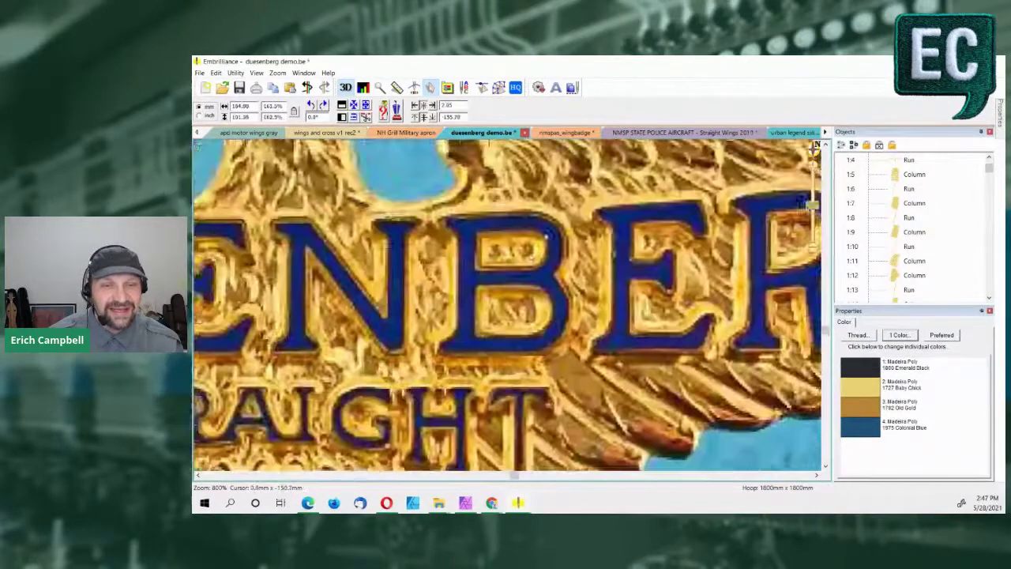
left_click_drag(546, 234, 517, 266)
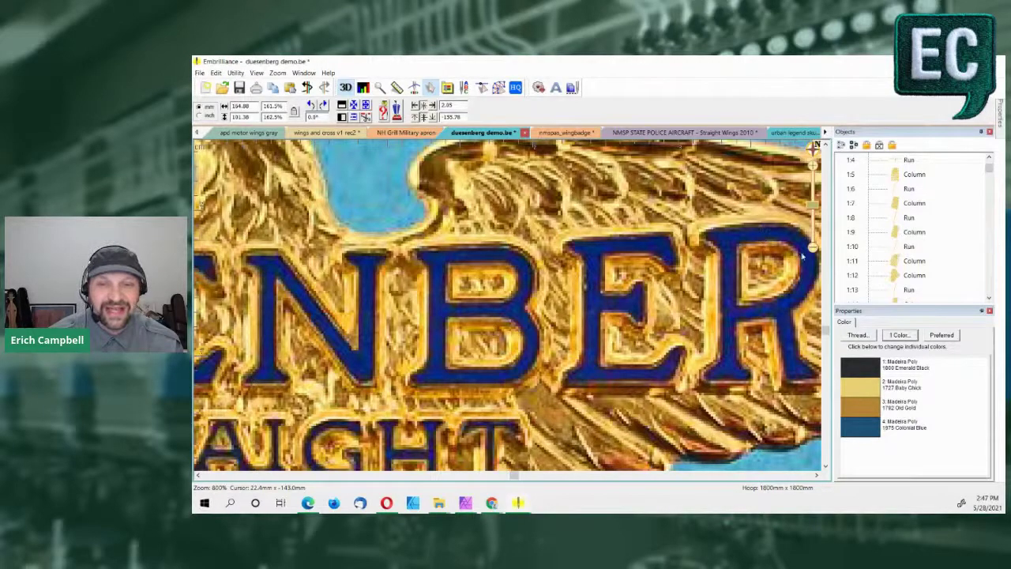
Compare the detailed gold Duesenberg emblem with the flatter version above it on the same blue background
scroll(711, 250, "down", 3)
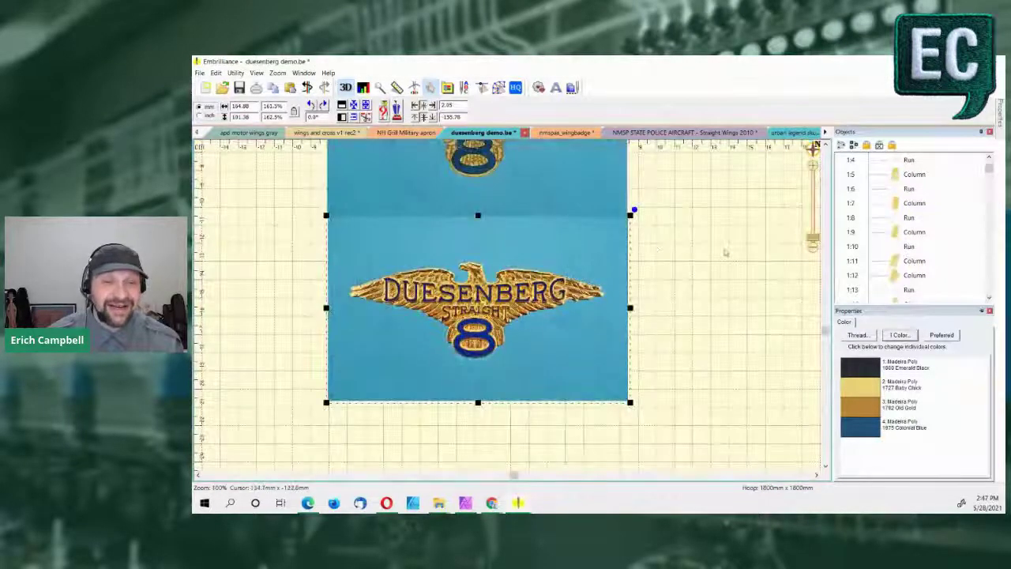
scroll(703, 273, "up", 3)
scroll(703, 272, "down", 3)
scroll(703, 273, "up", 2)
scroll(487, 252, "up", 1)
scroll(487, 252, "down", 3)
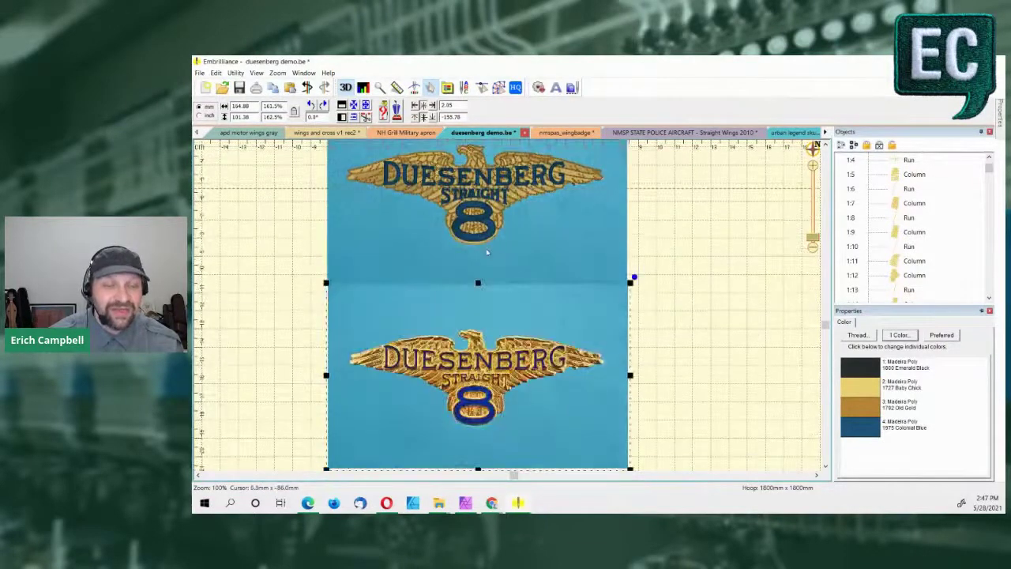
scroll(488, 251, "up", 1)
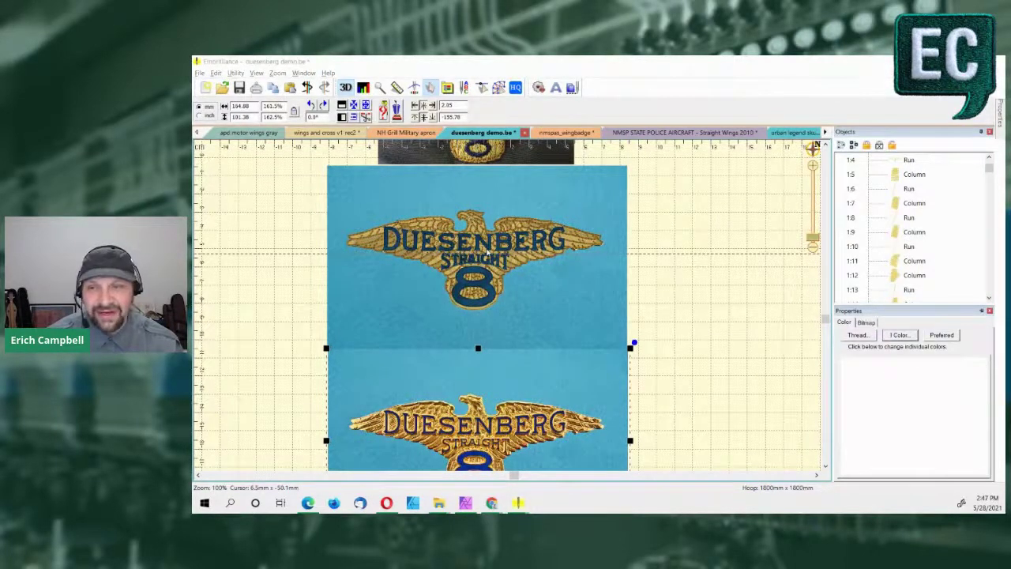
Switch to Affinity Photo and examine the full winged emblem on the metal plate in the Duesenberg Straight 8 badge photo
key("alt+Tab")
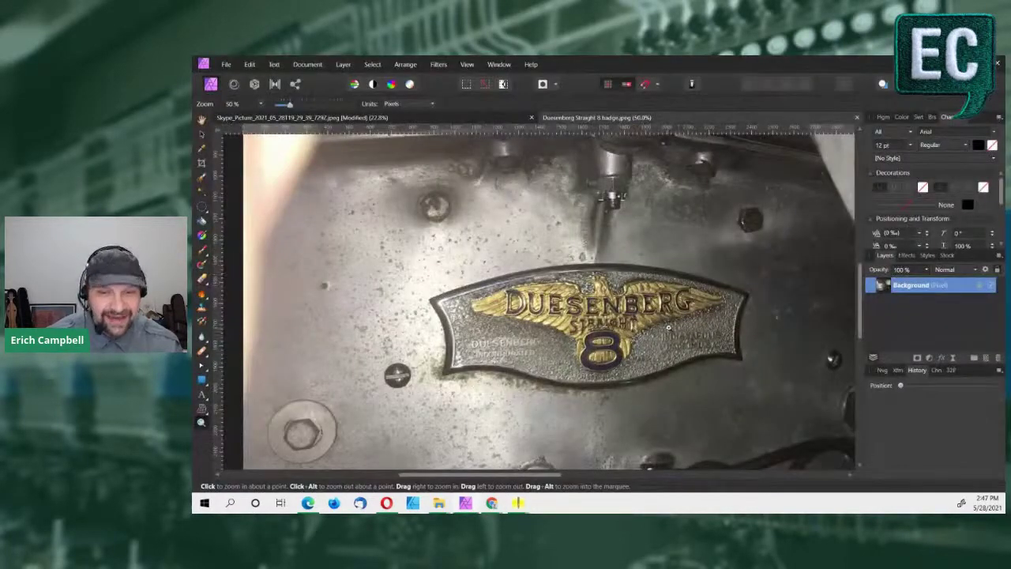
left_click(669, 327, "alt")
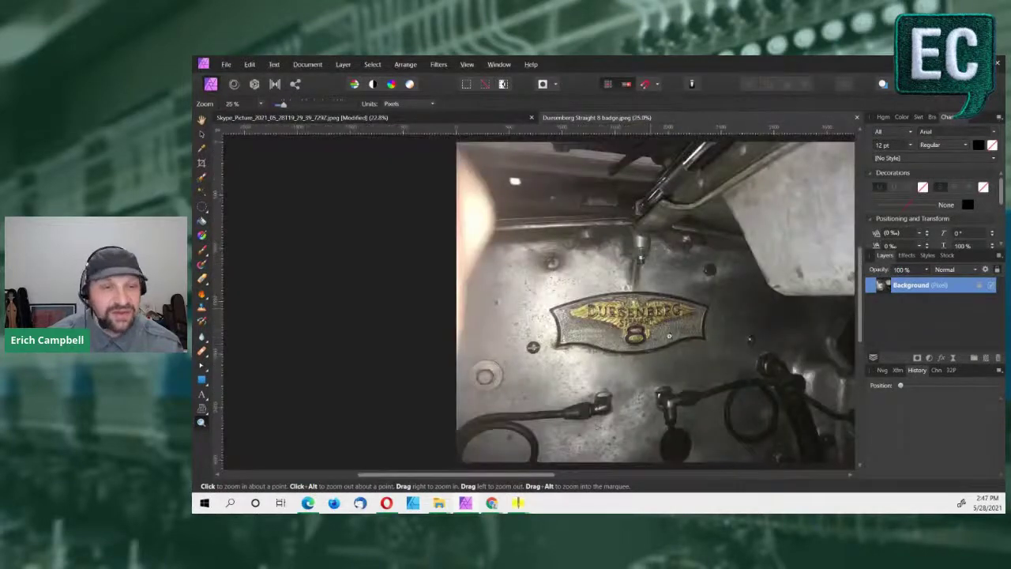
left_click(697, 322, "alt")
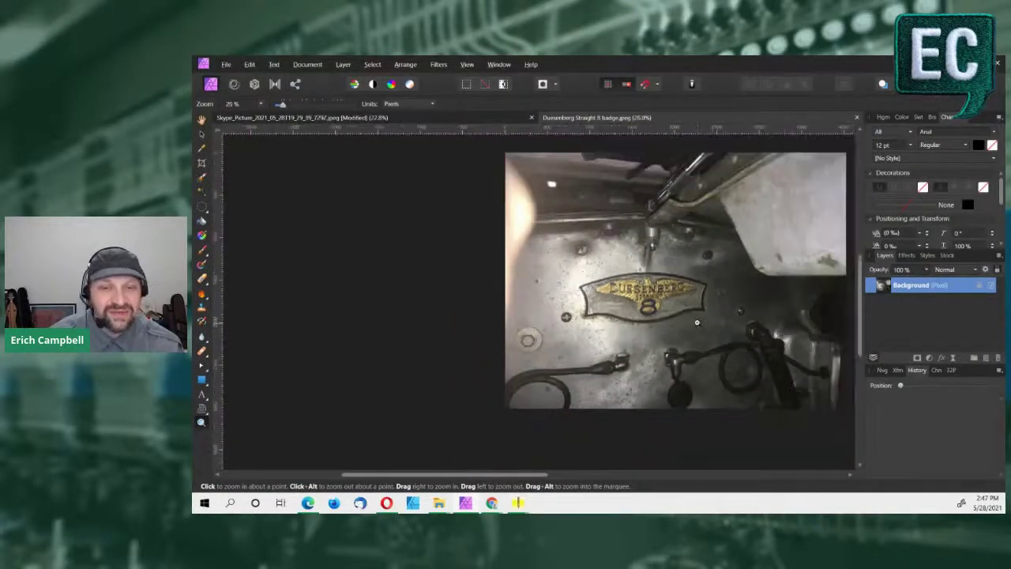
left_click(615, 270)
left_click(525, 470)
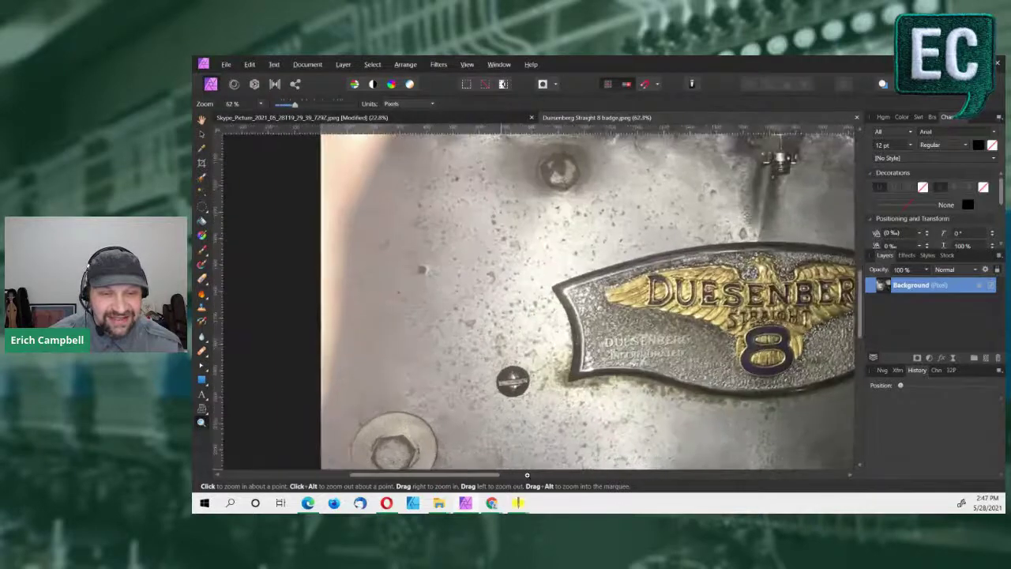
left_click_drag(495, 474, 600, 472)
left_click_drag(474, 371, 550, 386)
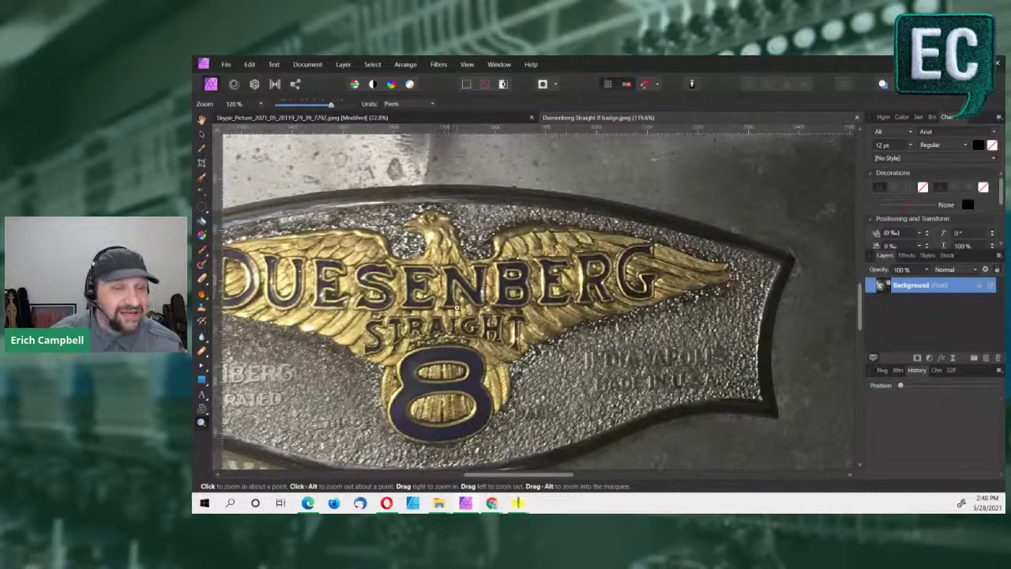
left_click_drag(518, 474, 494, 482)
key("alt")
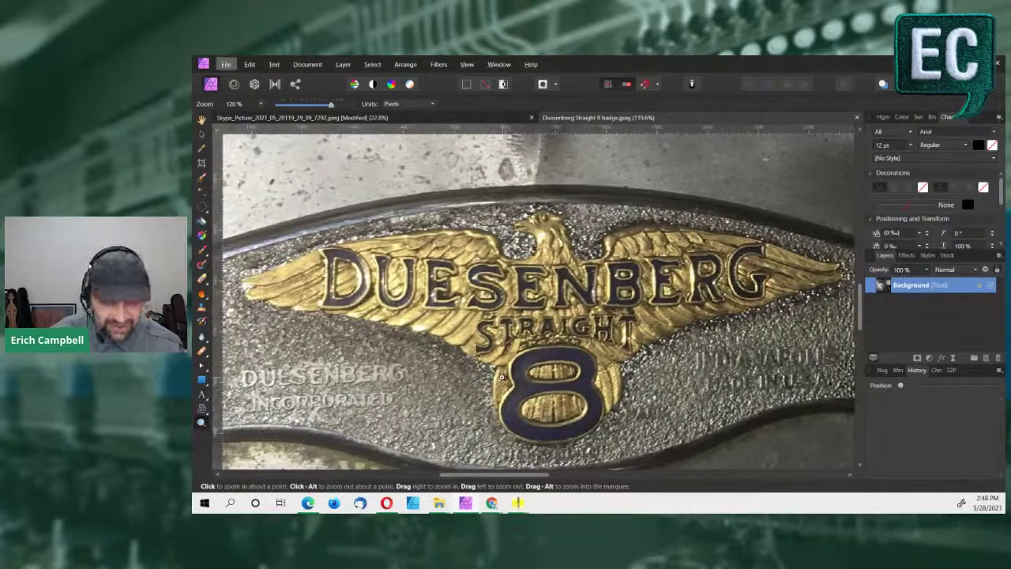
key("alt")
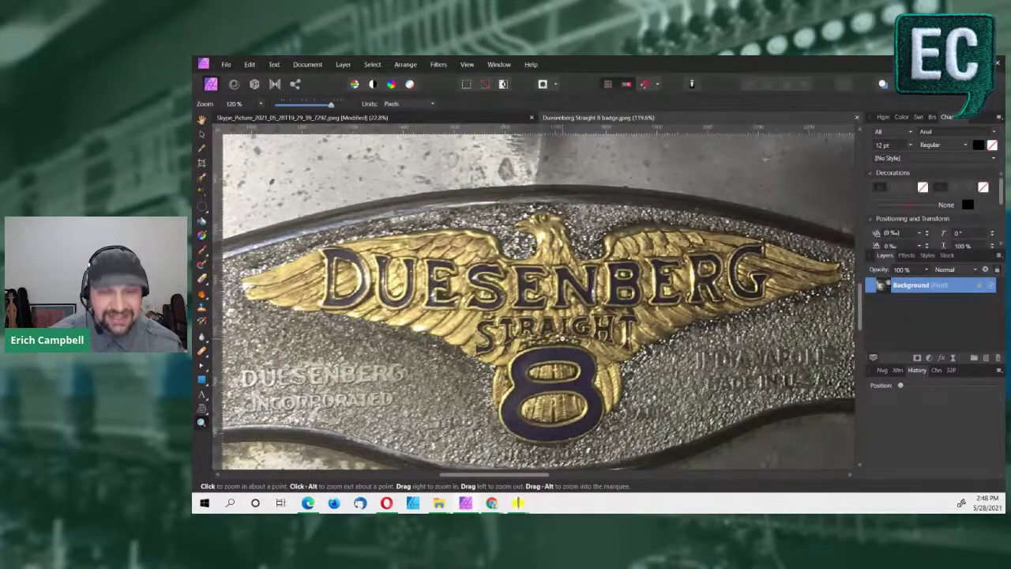
Inspect the metal badge's outlined lettering around NBER and STRAIGHT, and view it again within the whole emblem
left_click(557, 351, "alt")
left_click(557, 352, "alt")
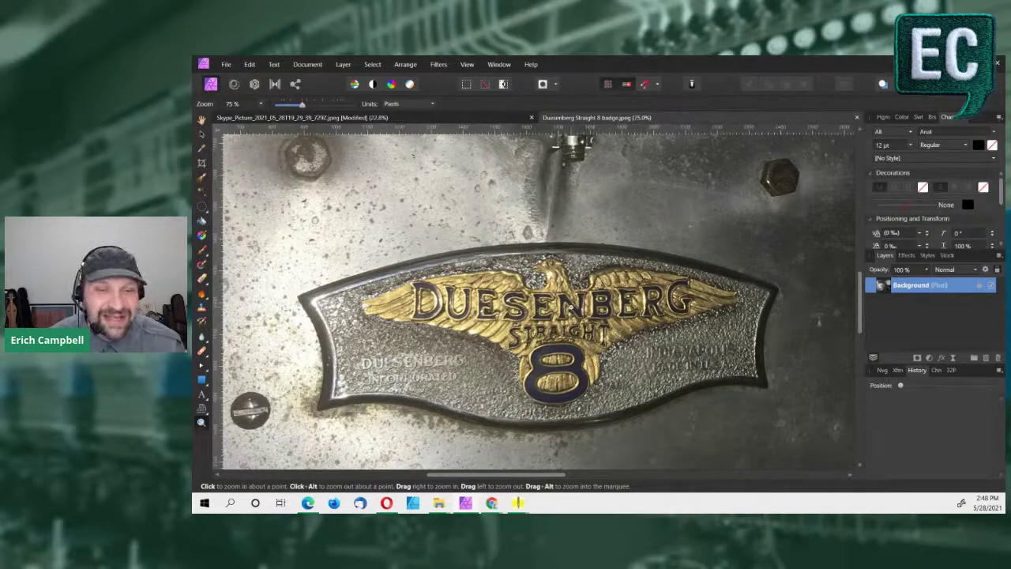
key("ctrl+4")
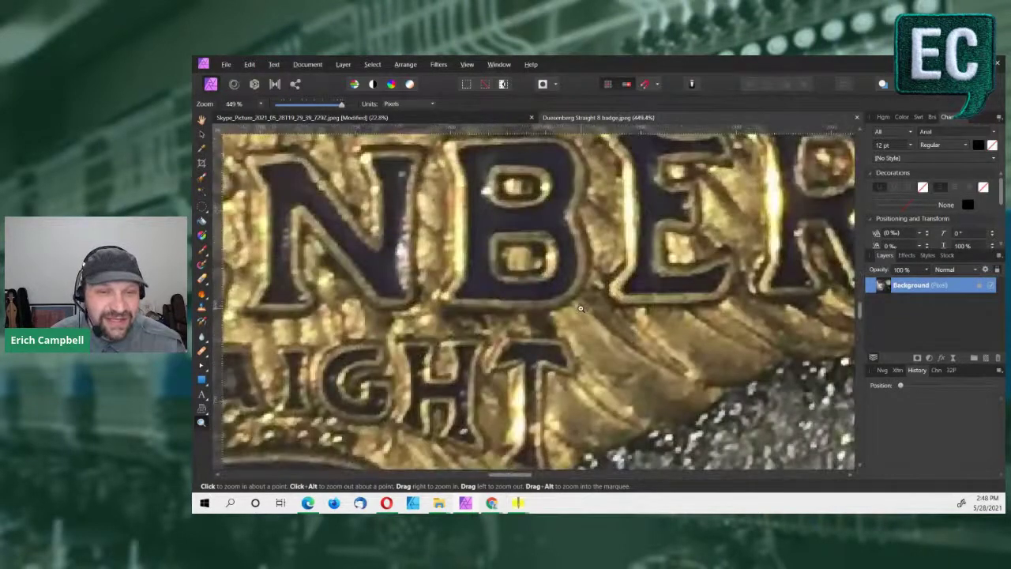
scroll(409, 317, "down", 4)
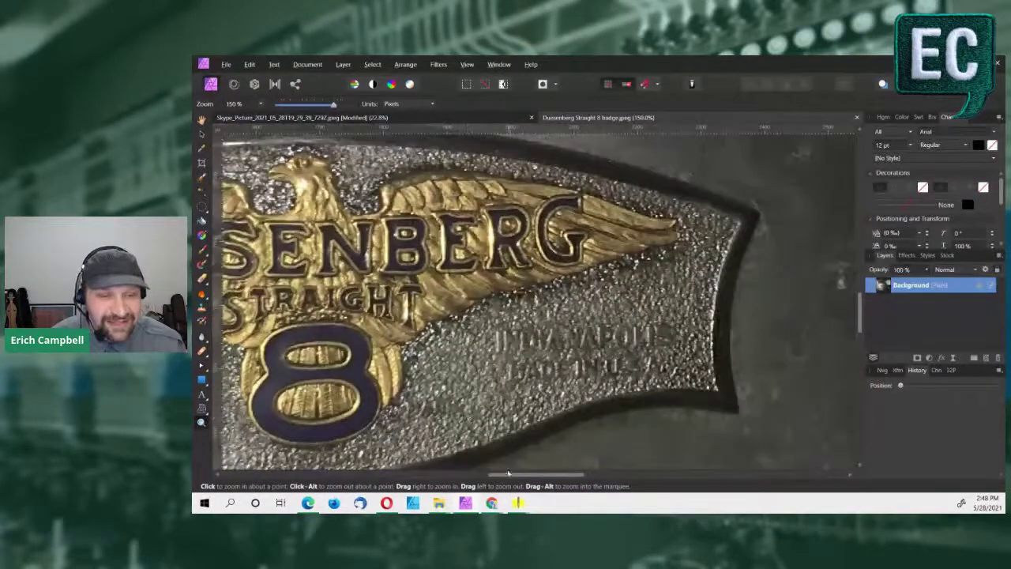
left_click_drag(508, 473, 466, 473)
scroll(466, 473, "down", 1)
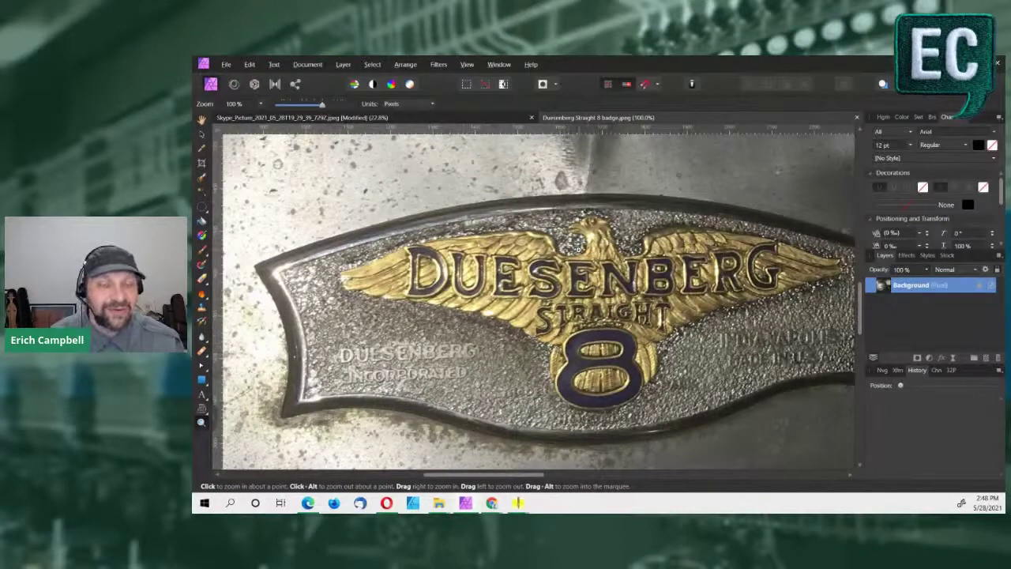
Bring up the photo of the embroidered cap and inspect the stitching around the STRAIGHT lettering and the 8
left_click(411, 120)
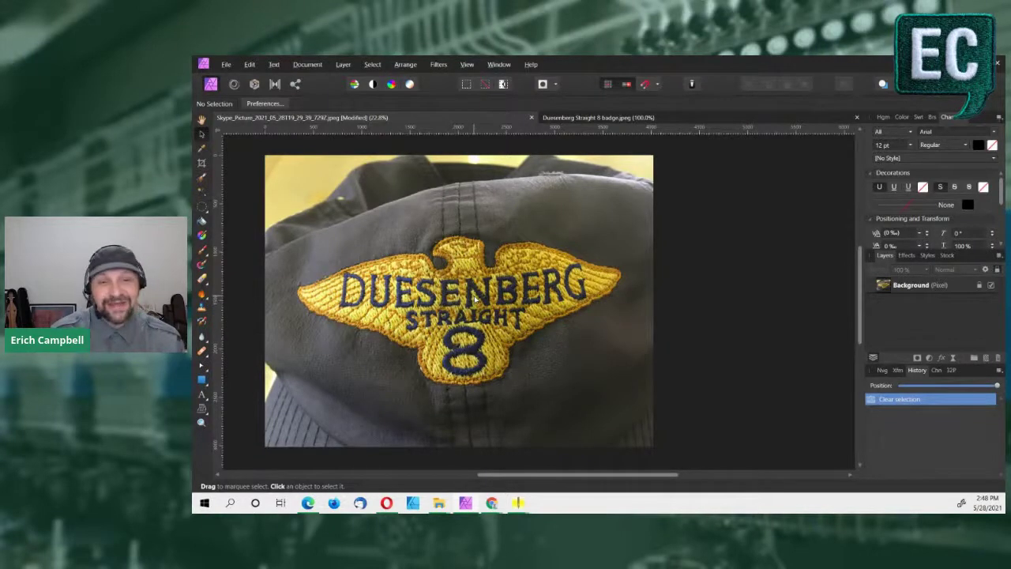
key("z")
left_click_drag(311, 234, 566, 294)
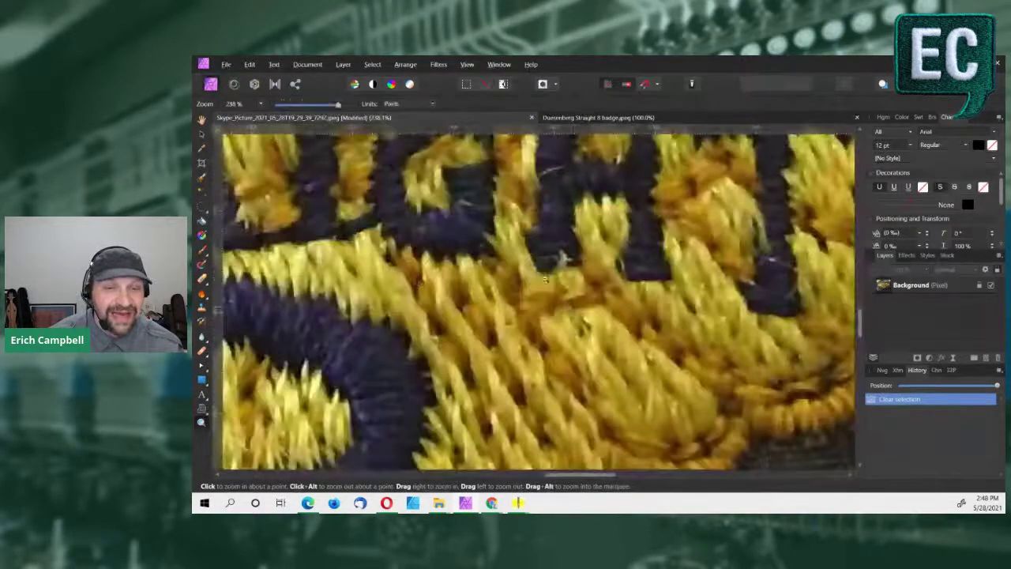
left_click_drag(597, 328, 496, 233)
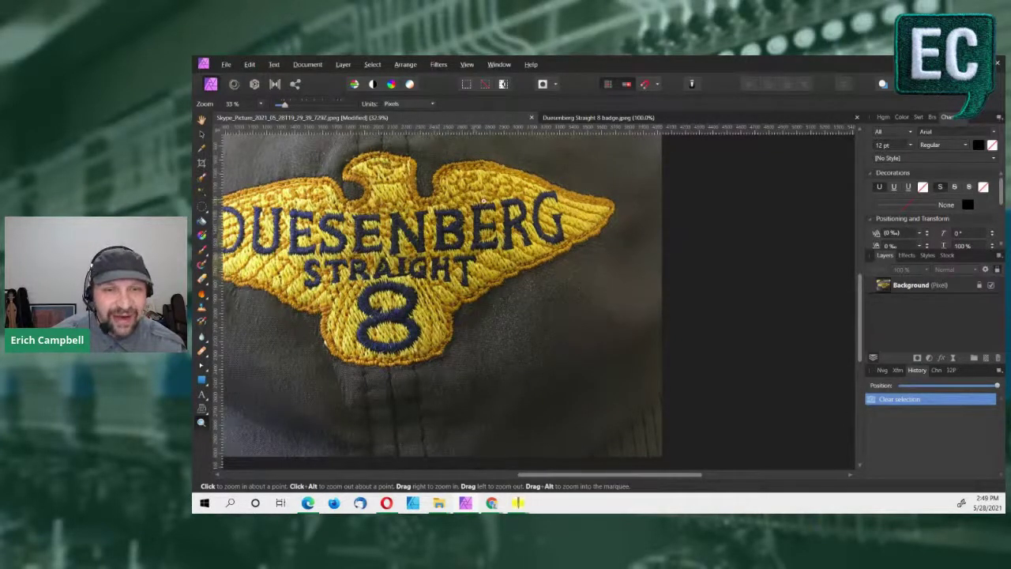
Return to the Duesenberg Straight 8 badge photo and examine the feathers and lettering of the wing on the ENBERG side
left_click(577, 120)
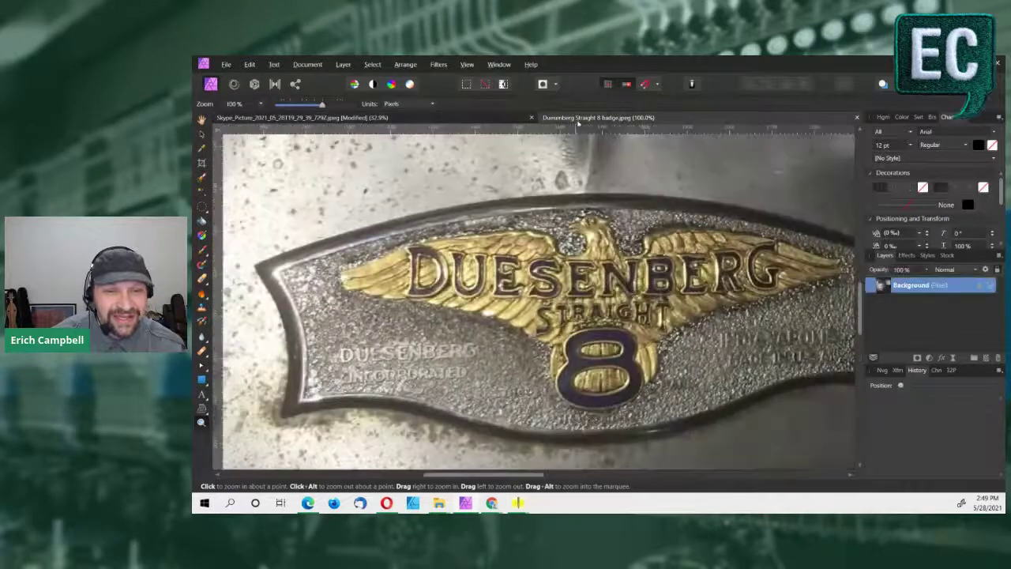
key("alt")
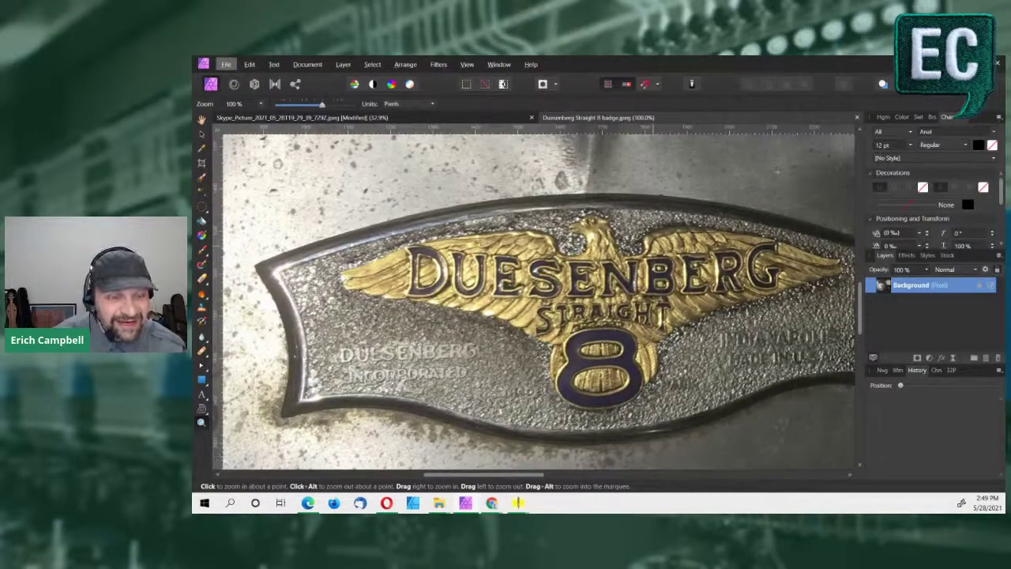
key("alt")
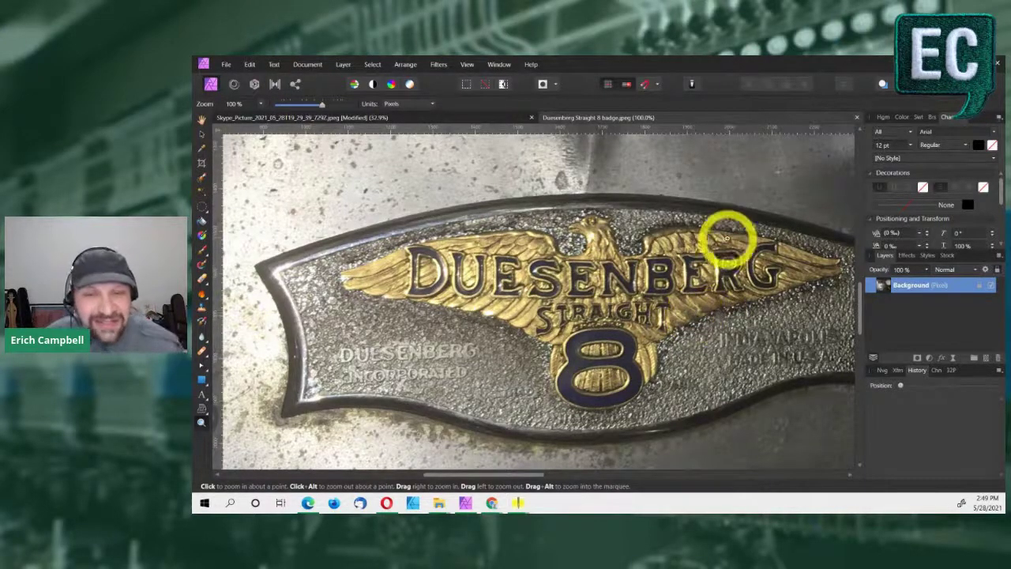
left_click_drag(660, 223, 813, 355)
left_click_drag(514, 472, 541, 474)
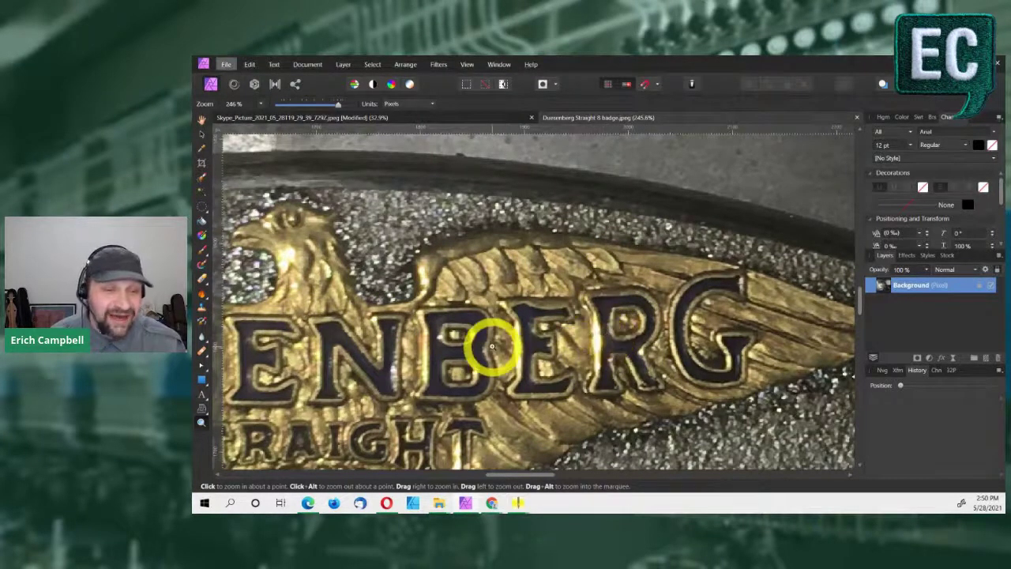
Examine the eagle's head and the outlined ESENBE letters beneath it on the metal badge
left_click(502, 340, "alt")
left_click(458, 340, "alt")
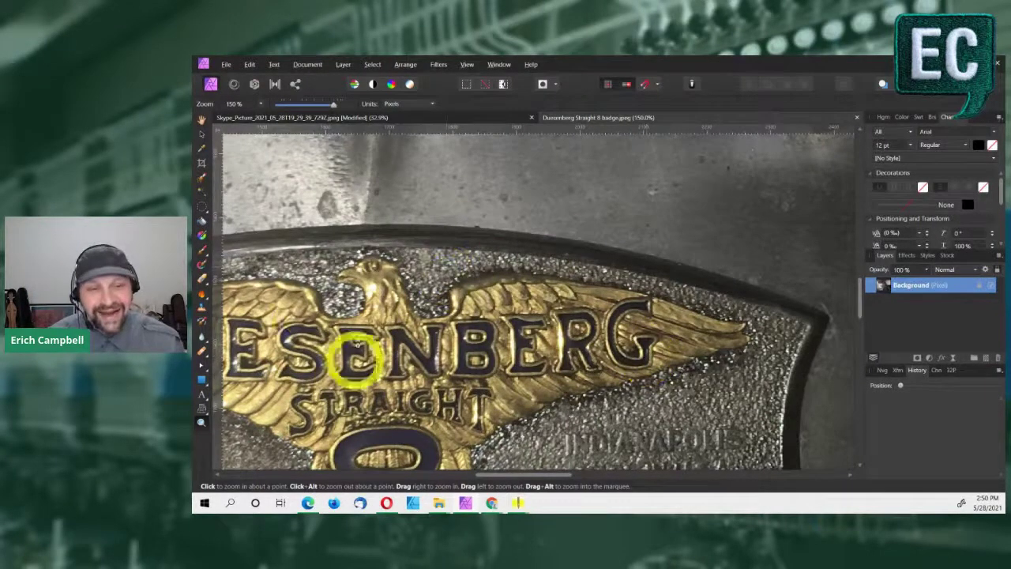
left_click_drag(271, 305, 417, 360)
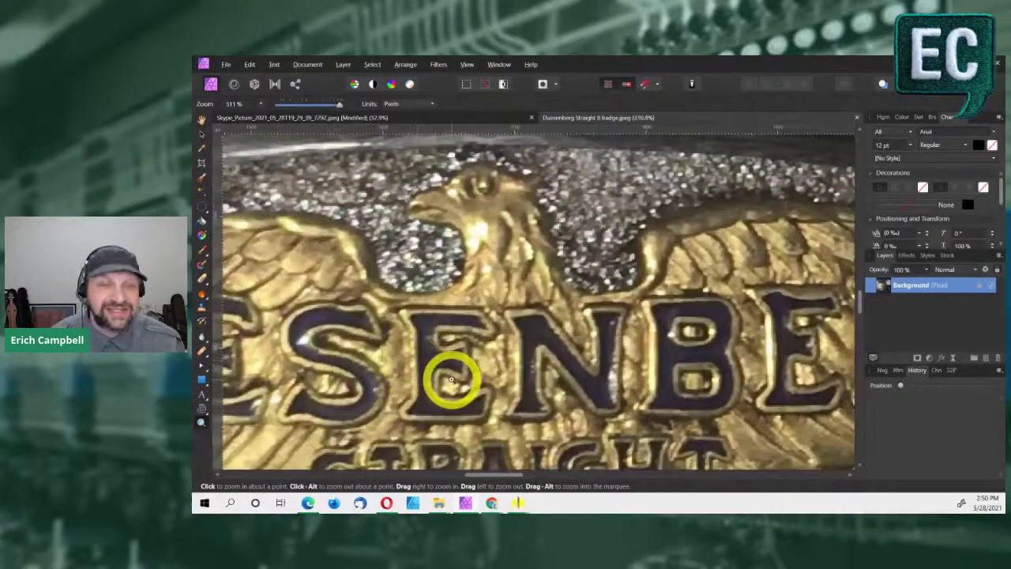
left_click(666, 316, "alt")
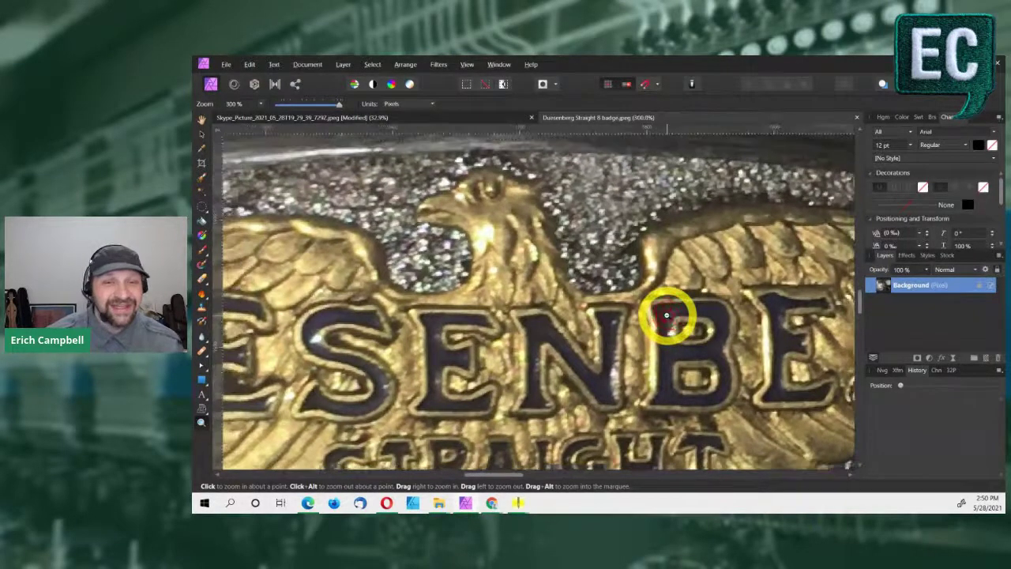
Return to the embroidered cap photo and view the complete stitched emblem for comparison with the metal badge
left_click(480, 120)
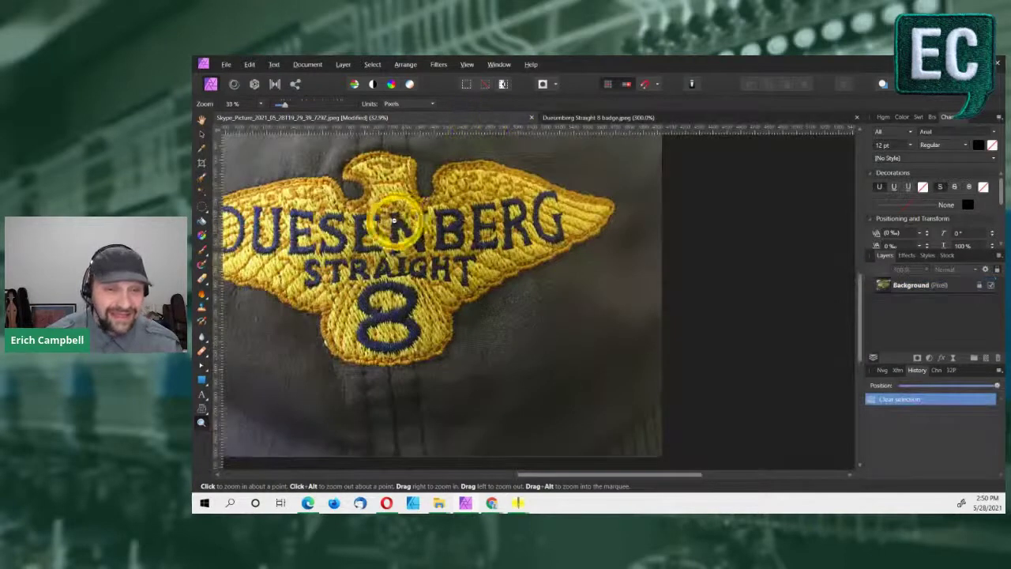
left_click(338, 209, "alt")
left_click_drag(574, 476, 519, 473)
left_click_drag(858, 287, 861, 273)
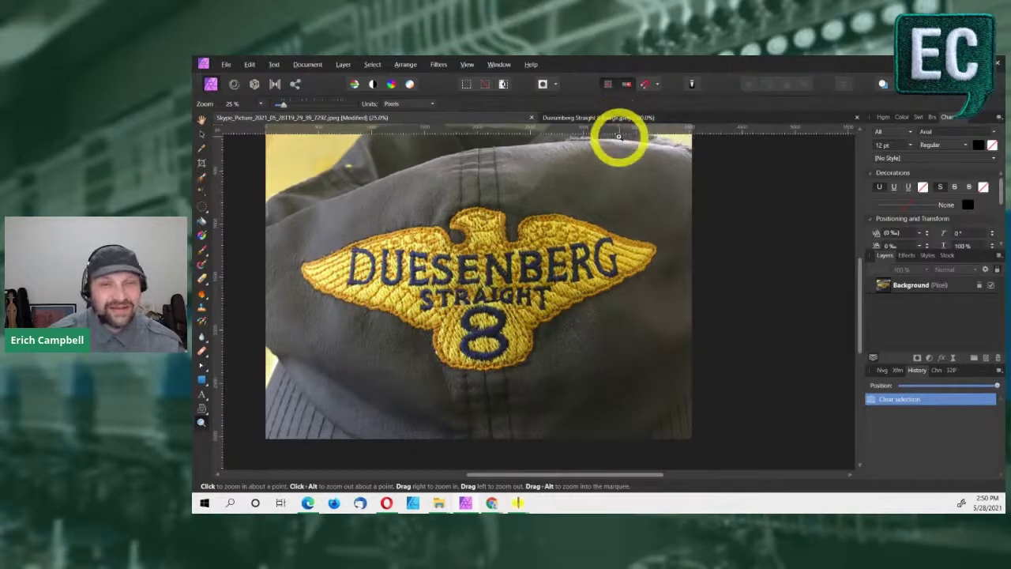
Examine the STRAIGHT lettering and the 8 on the metal badge, and compare them with the embroidered cap photo
left_click(622, 120)
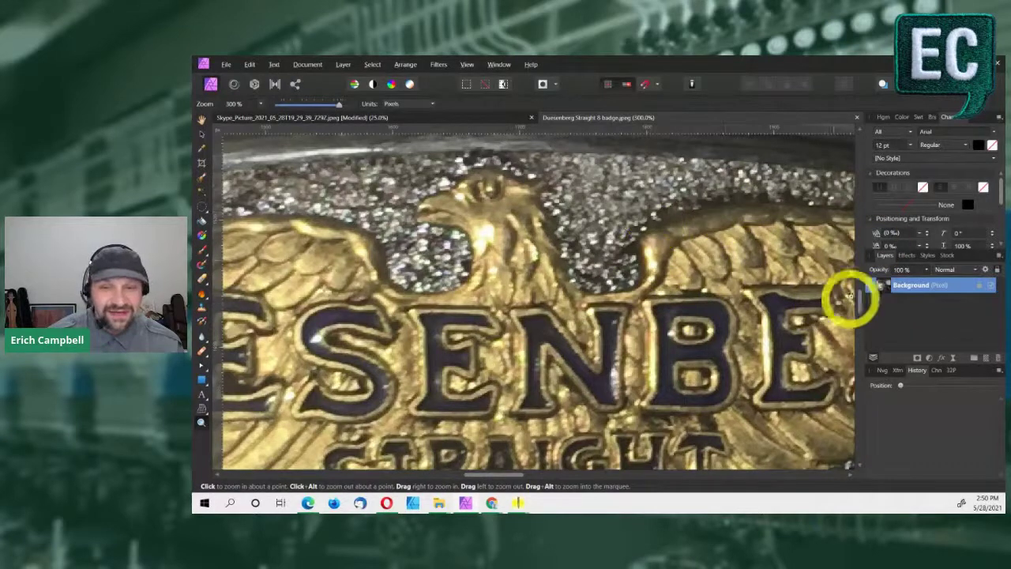
left_click_drag(859, 304, 863, 319)
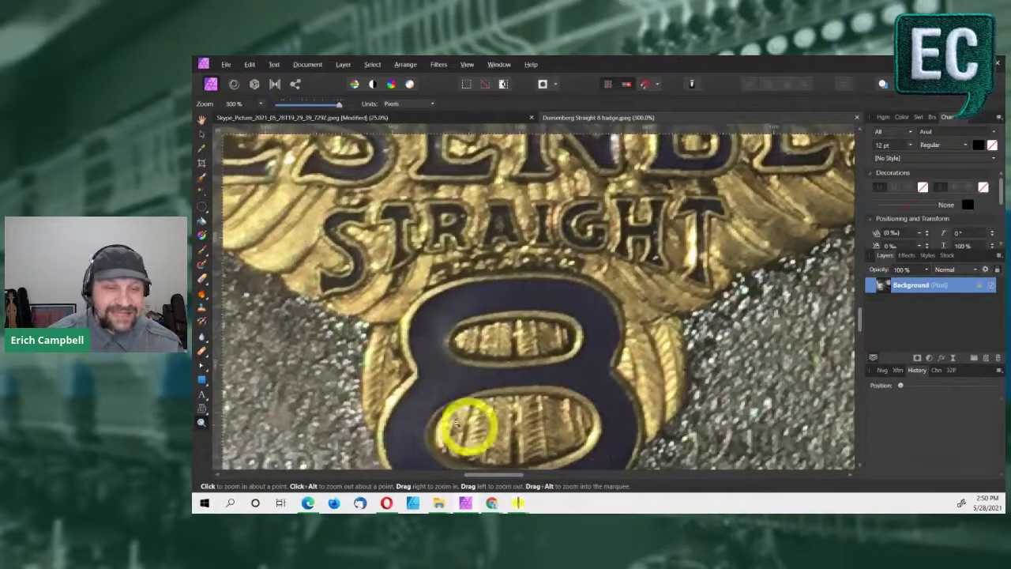
left_click(465, 118)
left_click(564, 268)
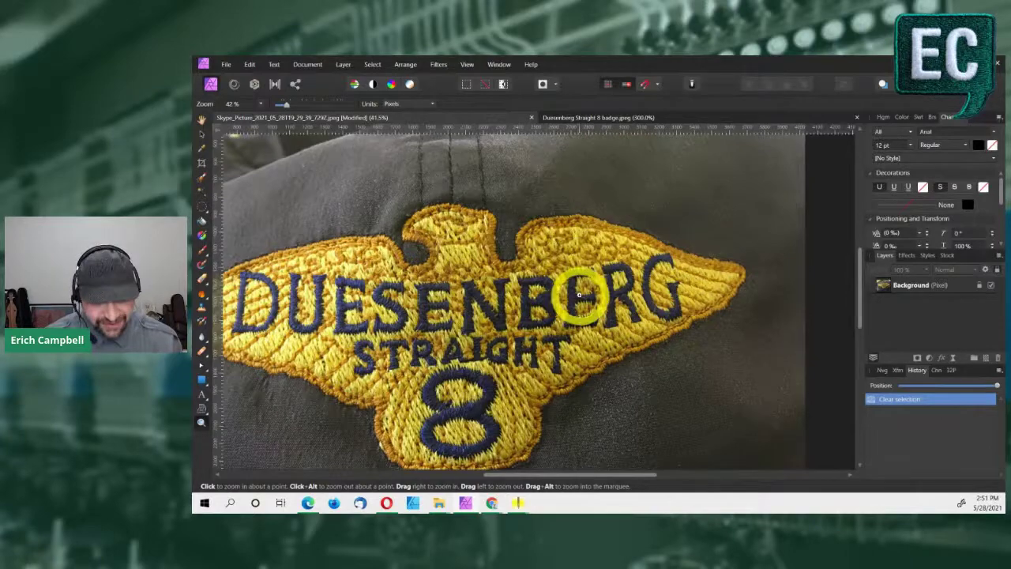
left_click(576, 292, "alt")
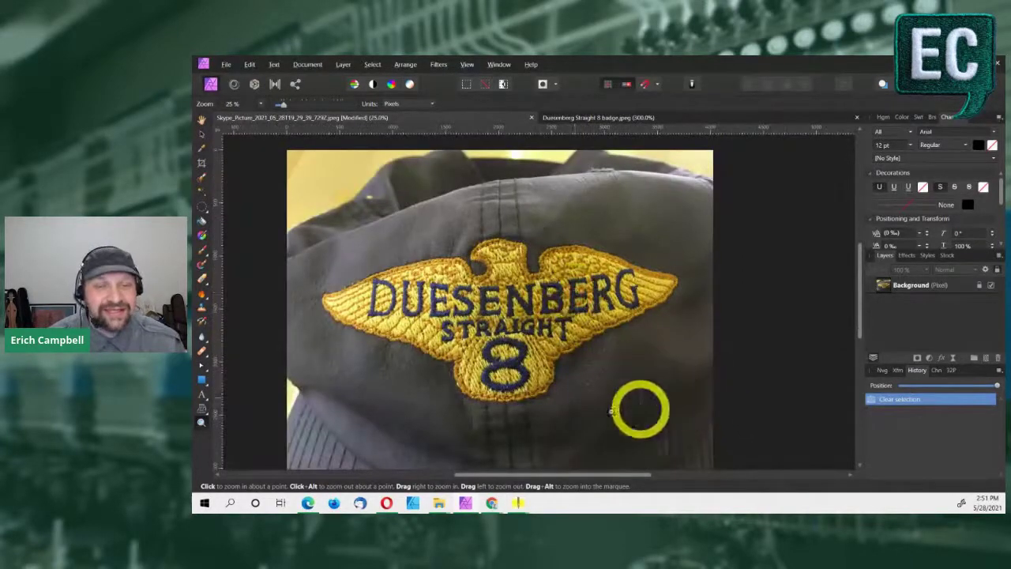
Return to the Duesenberg Straight 8 badge photo and view the complete emblem at 100% zoom
left_click(624, 118)
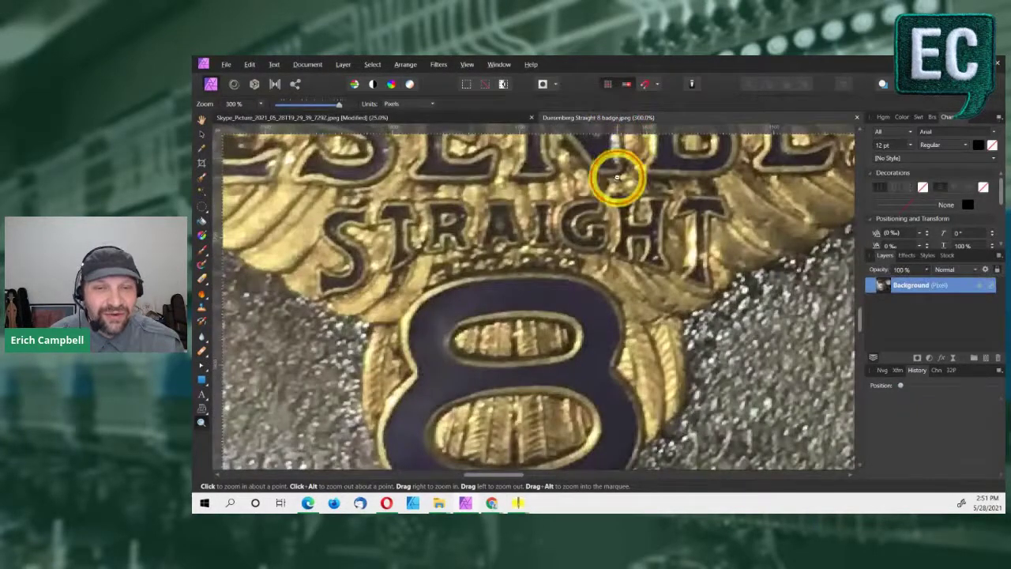
left_click(615, 183, "alt")
left_click(613, 189, "alt")
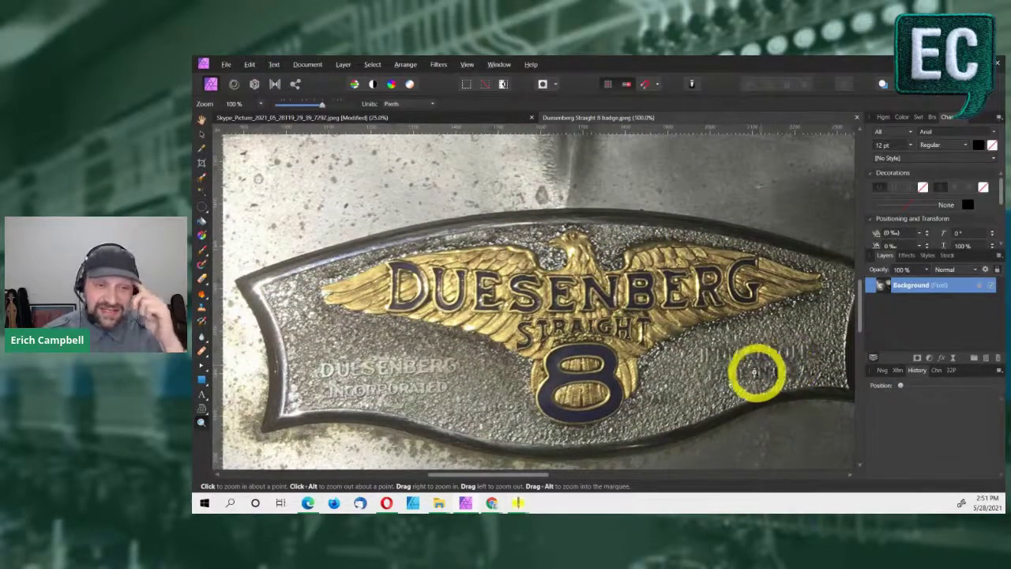
Compare the full embroidered cap emblem with the full metal badge by alternating between the two photos, ending on the cap
left_click(502, 124)
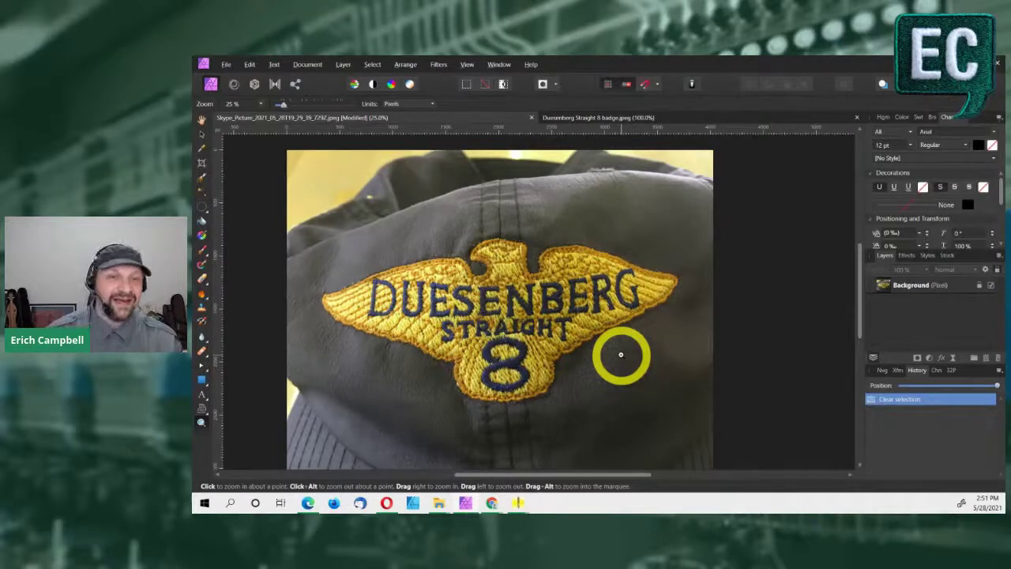
left_click(600, 121)
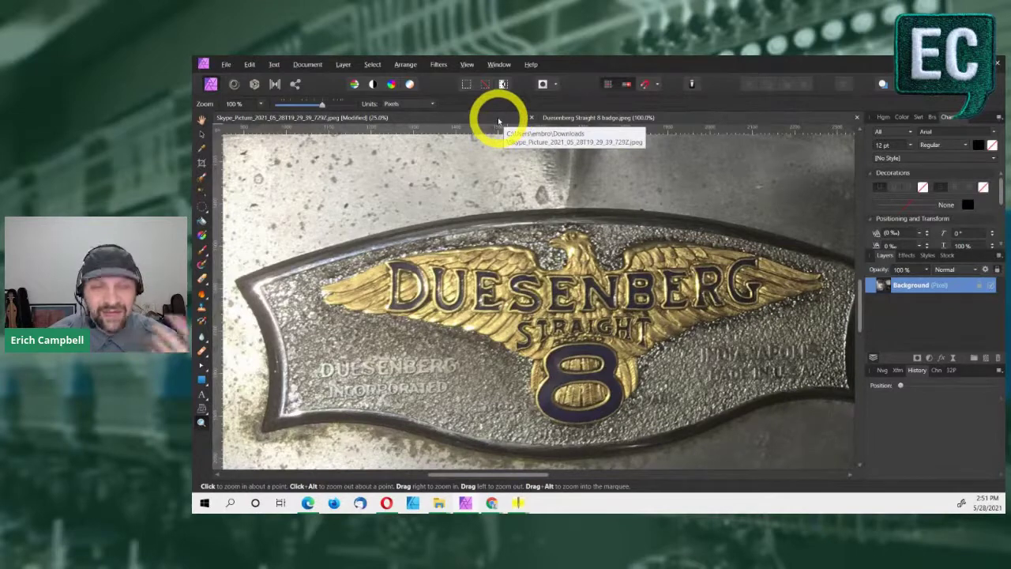
left_click(497, 116)
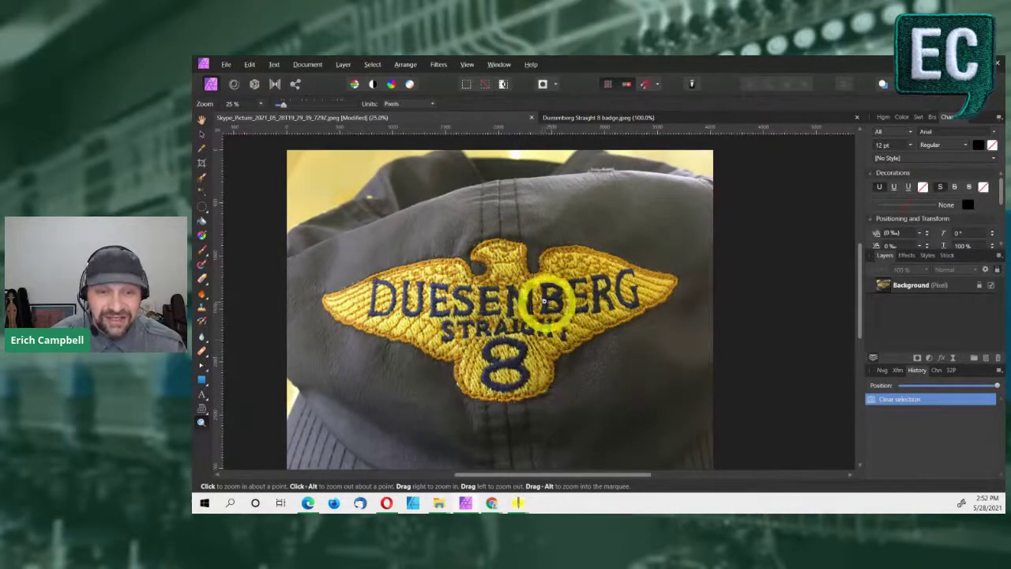
left_click(564, 120)
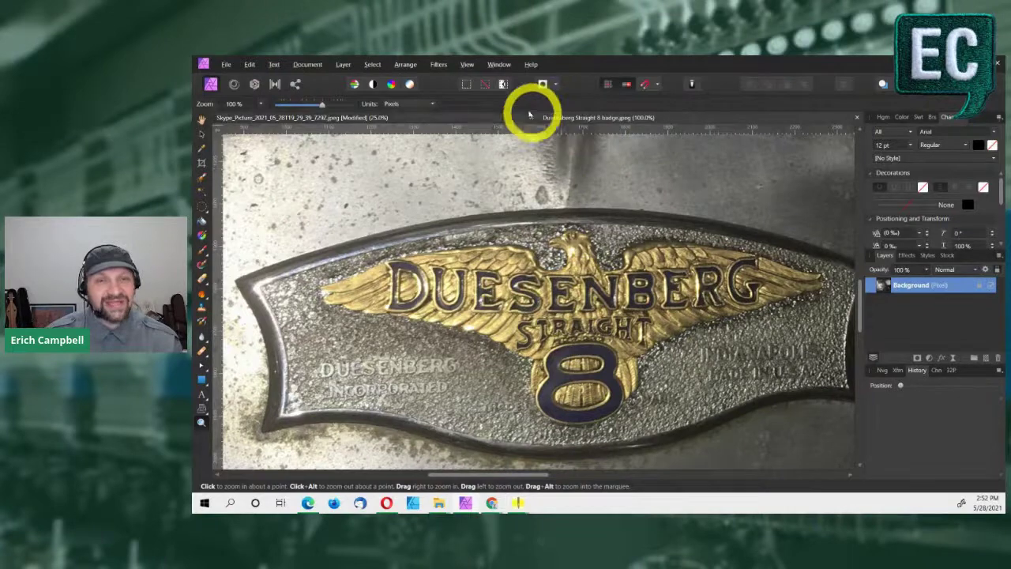
left_click(502, 118)
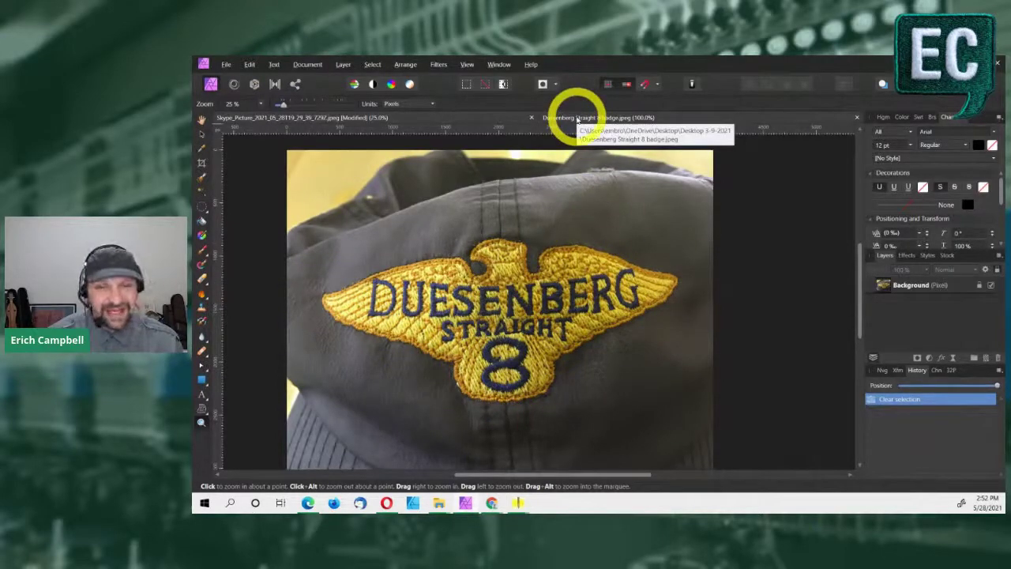
left_click(577, 118)
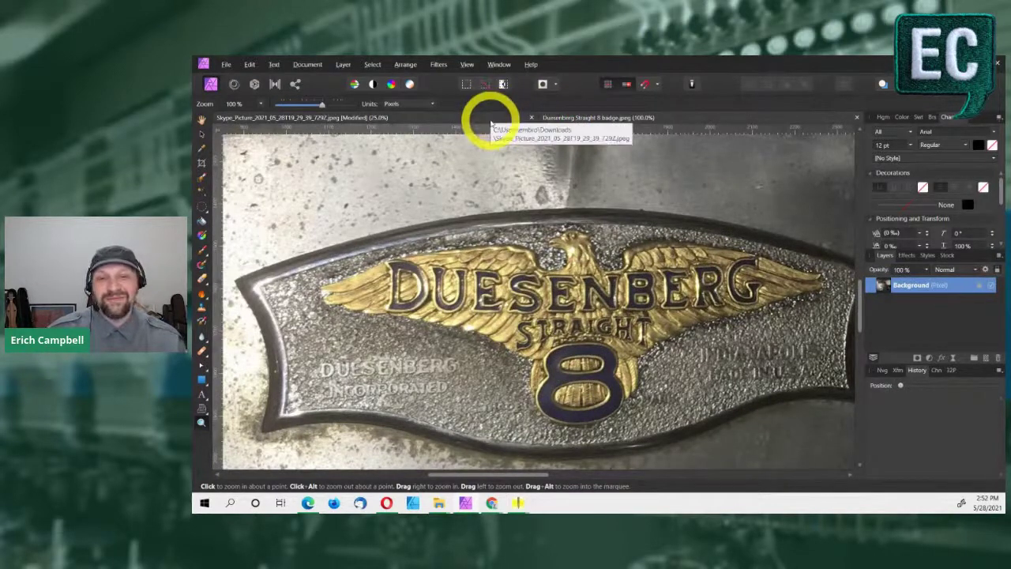
left_click(446, 121)
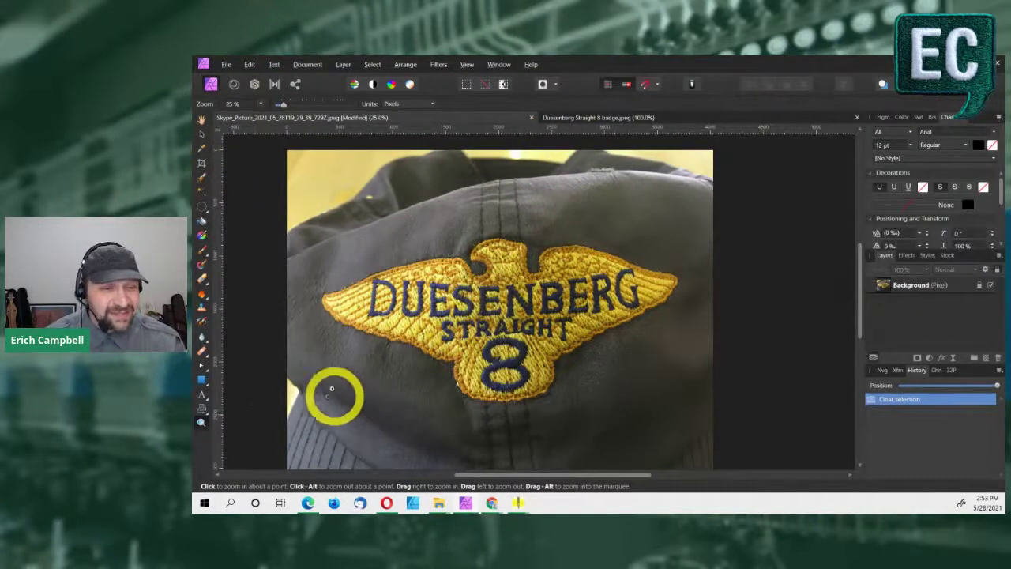
Add a horizontal guide across the cap photo at the height of the wing tip beside the G
left_click(202, 408)
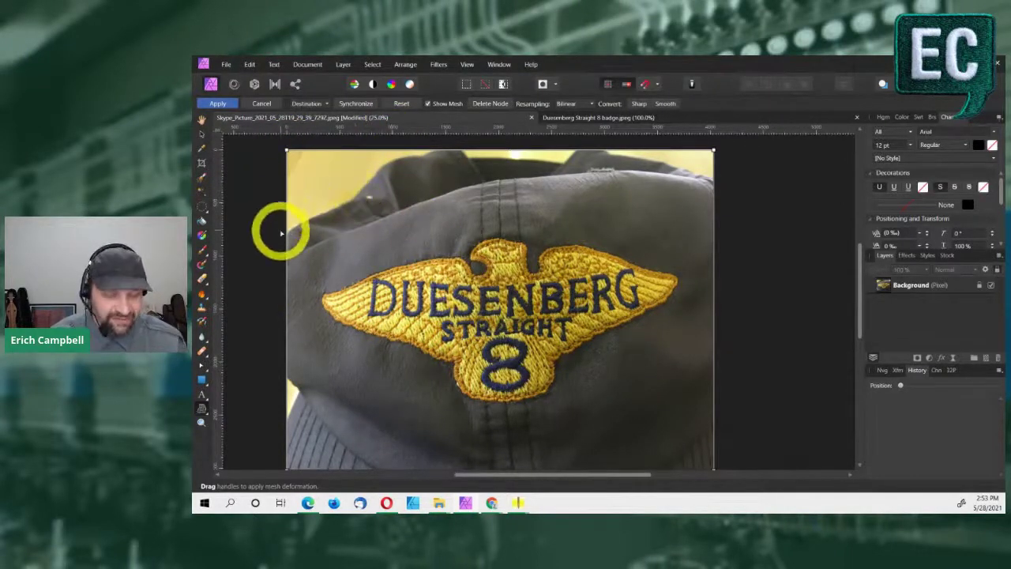
left_click(202, 132)
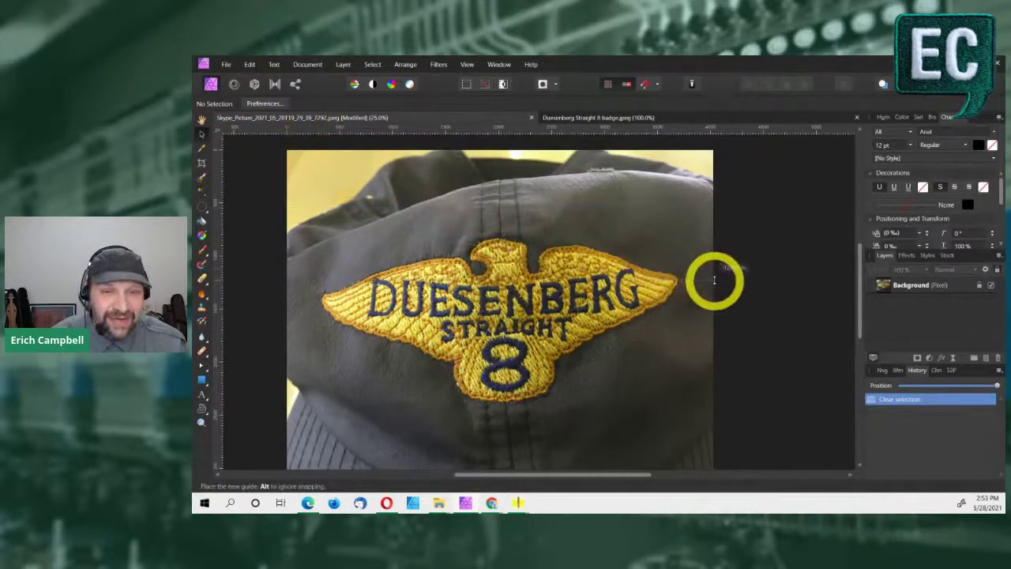
left_click_drag(698, 277, 679, 281)
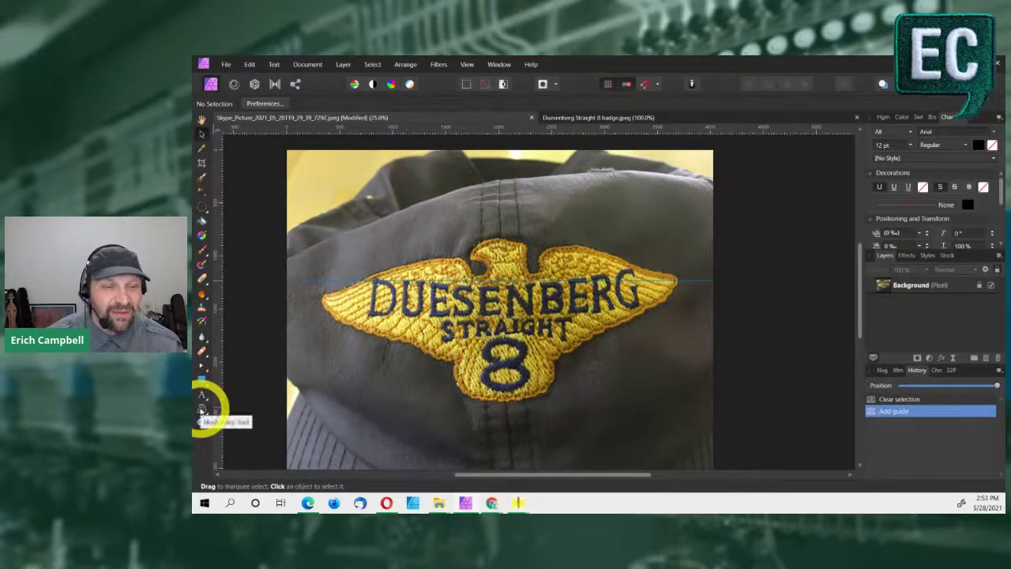
Try to mesh-warp the cap photo by pulling its upper-left corner outward
left_click(202, 409)
left_click_drag(286, 149, 274, 139)
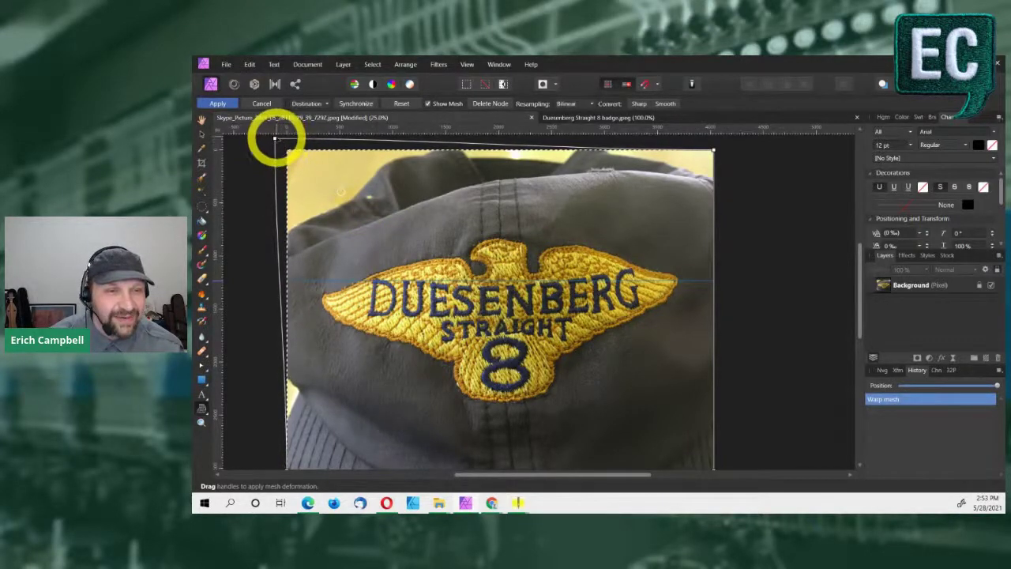
left_click_drag(275, 139, 269, 129)
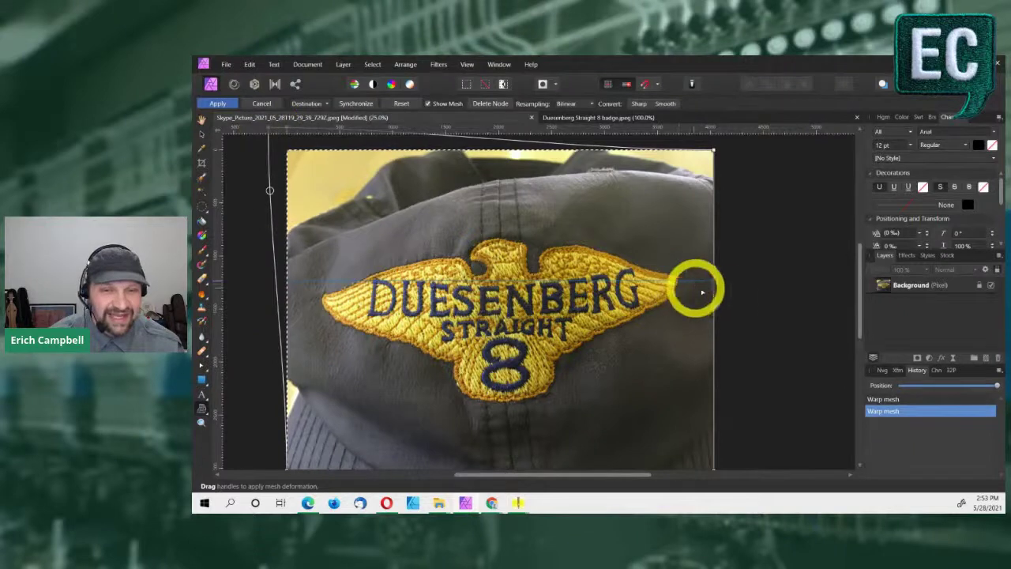
left_click(203, 133)
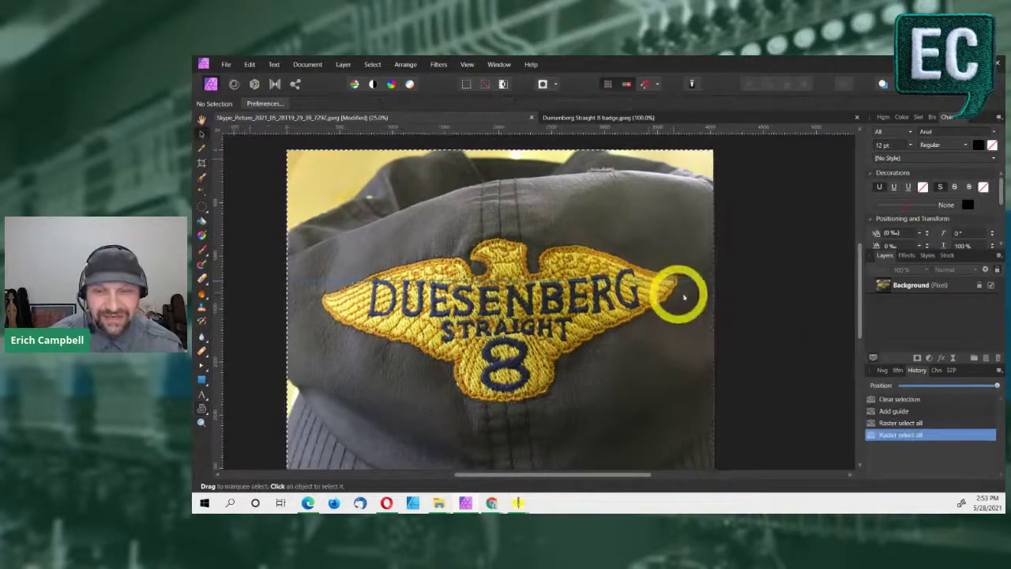
Select the Background layer and mesh-warp the cap photo, pulling its two upper corners and lower-right corner outward to straighten the emblem against the guide
left_click(888, 286)
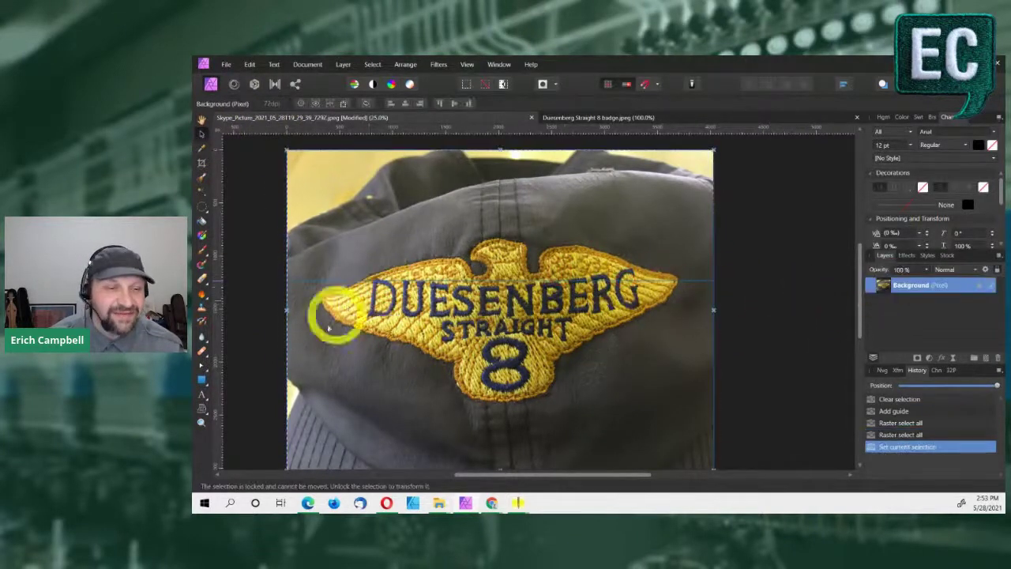
left_click(201, 407)
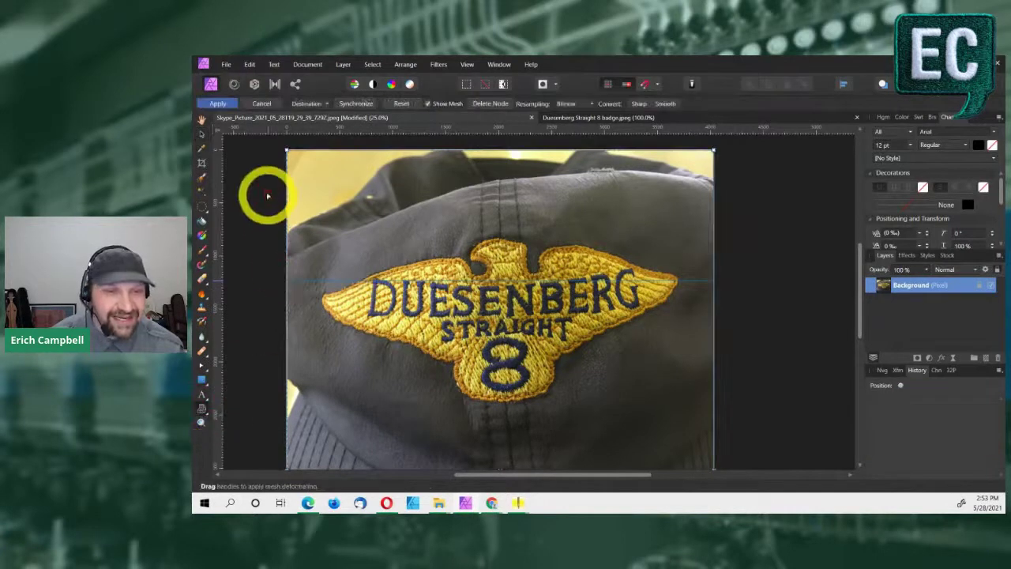
left_click_drag(286, 150, 286, 122)
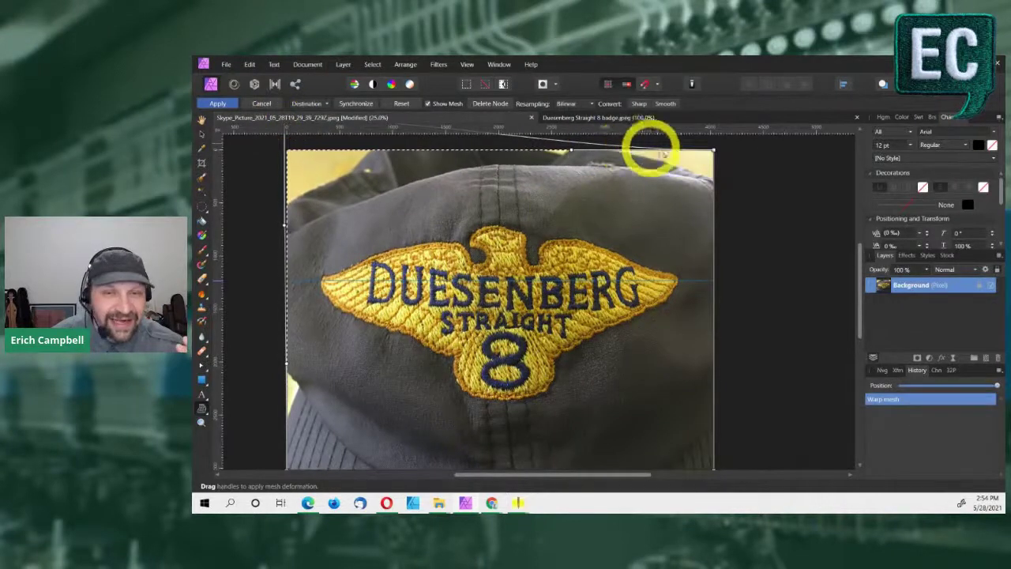
left_click_drag(713, 150, 725, 147)
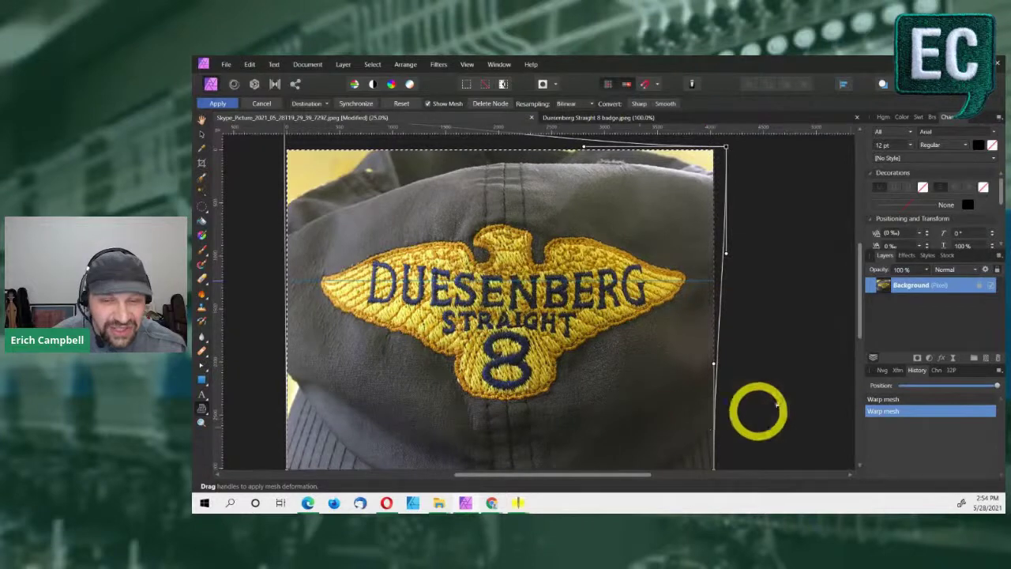
scroll(859, 308, "down", 1)
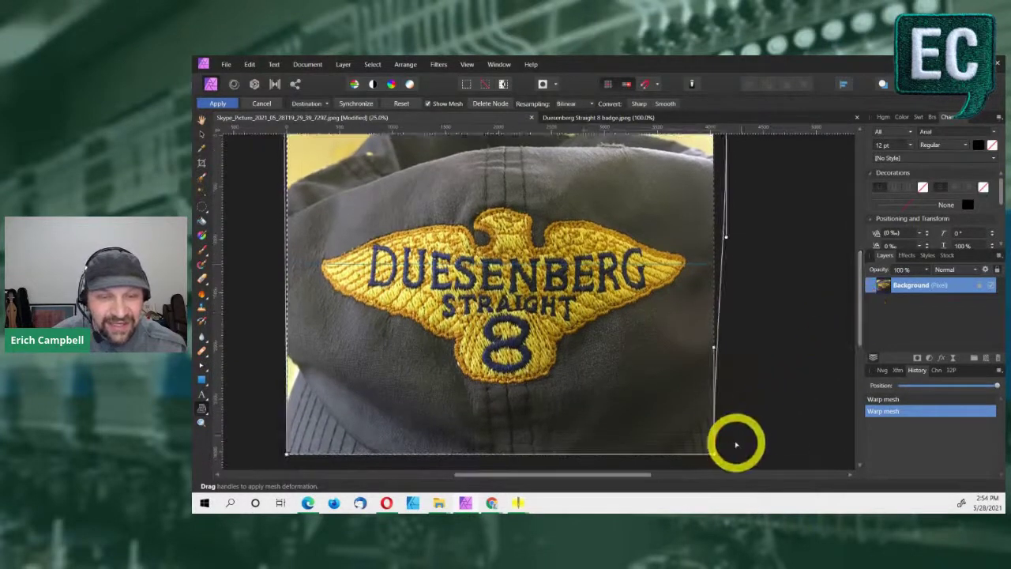
left_click_drag(714, 452, 714, 460)
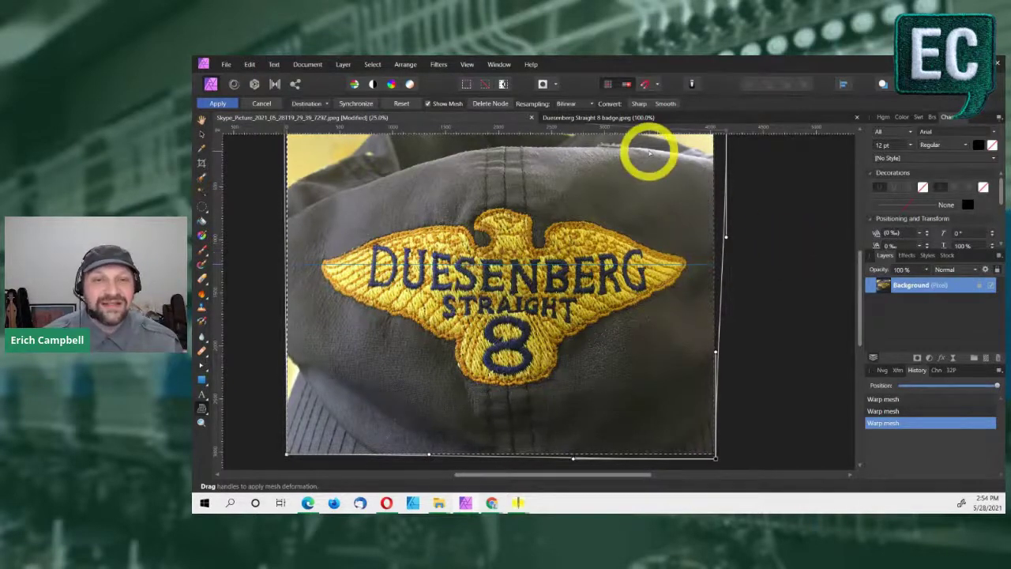
Switch to the duesenberg demo design in Embrilliance and examine the lower gold-and-blue emblem artwork at 200% zoom
left_click(624, 117)
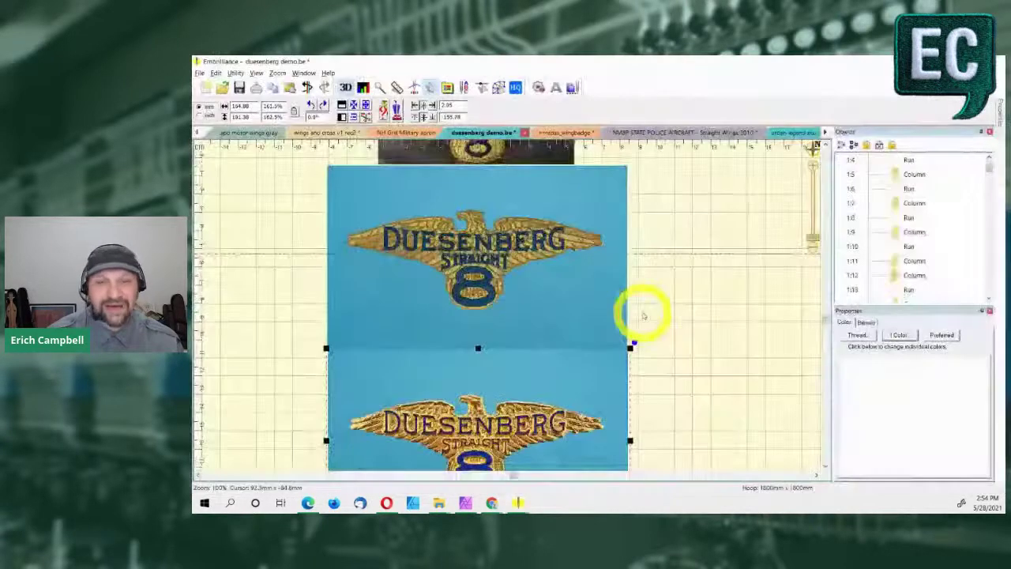
scroll(668, 343, "down", 3)
scroll(537, 350, "up", 2)
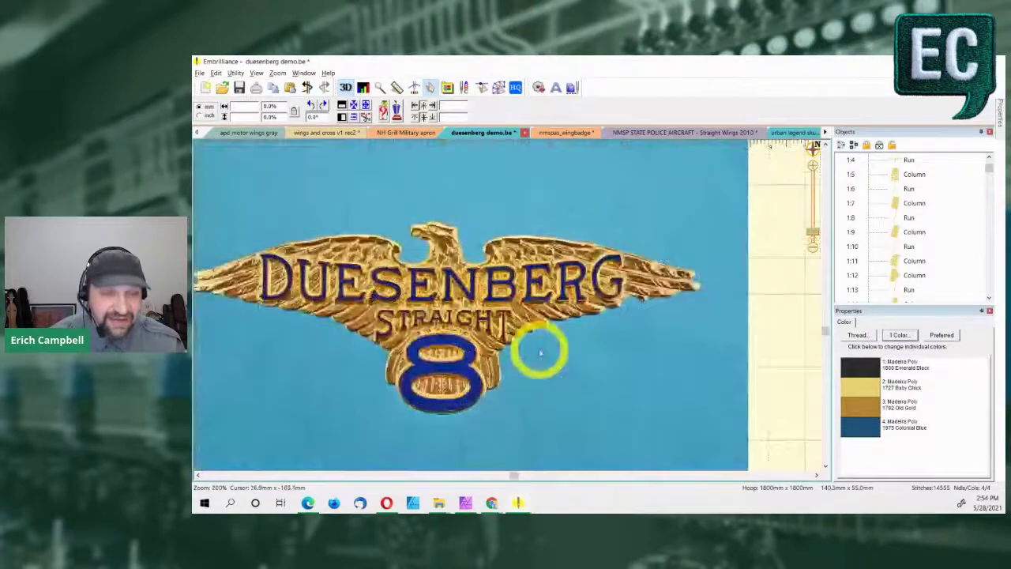
left_click_drag(513, 475, 505, 475)
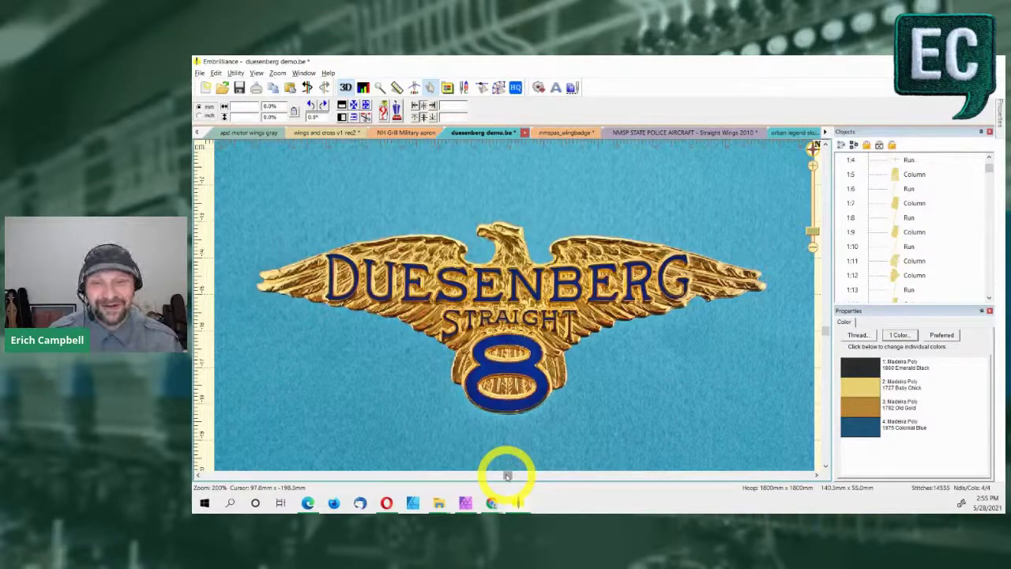
scroll(623, 194, "up", 1)
scroll(613, 202, "down", 2)
scroll(591, 220, "up", 1)
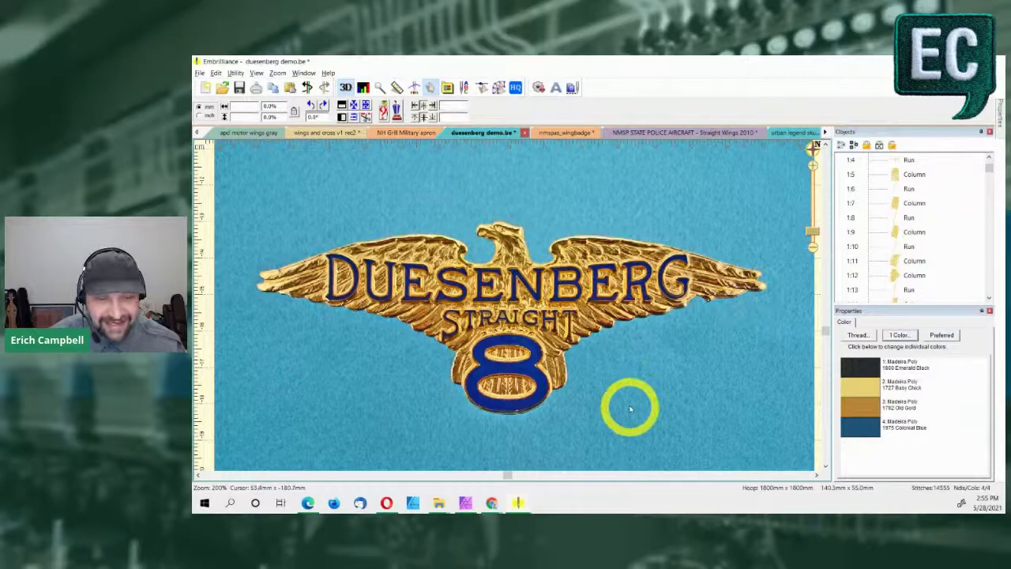
Switch to Affinity Photo to compare the badge with the warped cap photo, and return to the duesenberg demo artwork in Embrilliance
left_click(465, 502)
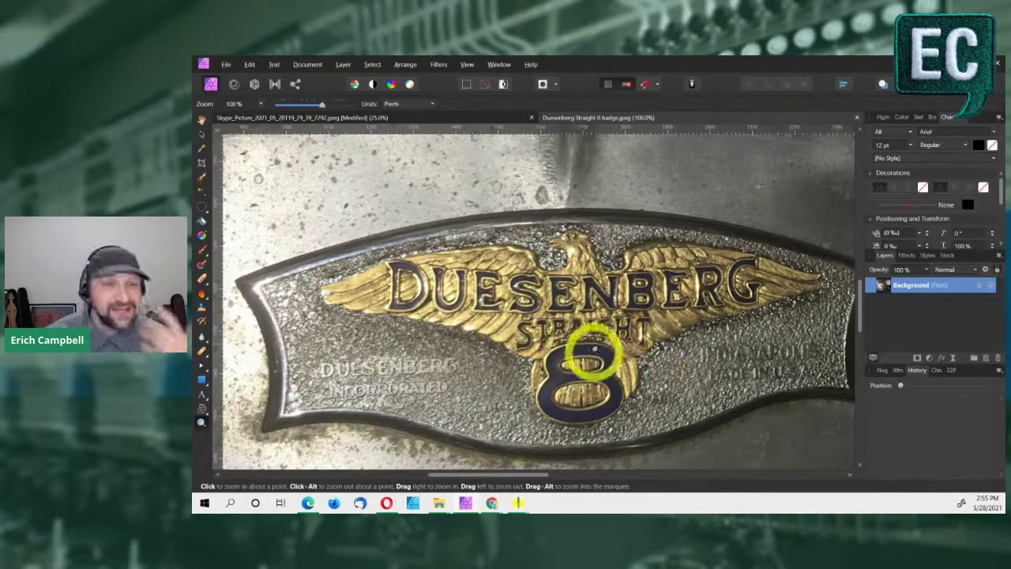
left_click(494, 115)
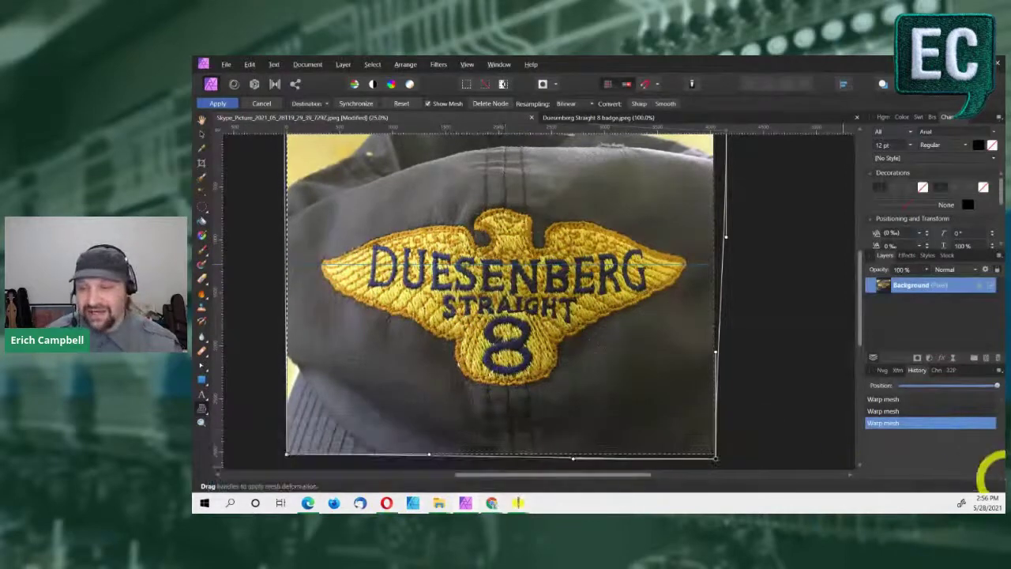
mouse_move(465, 503)
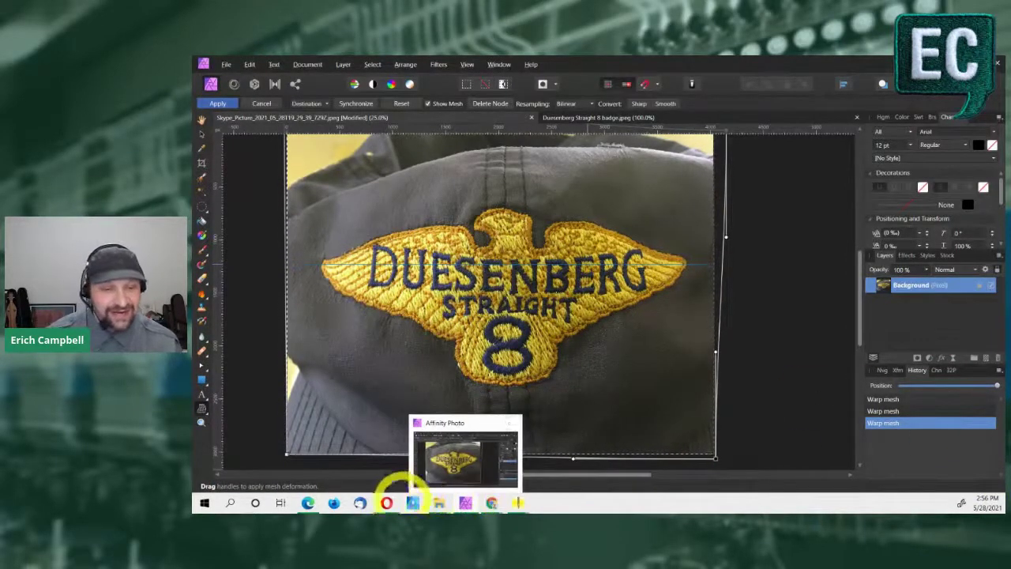
mouse_move(517, 500)
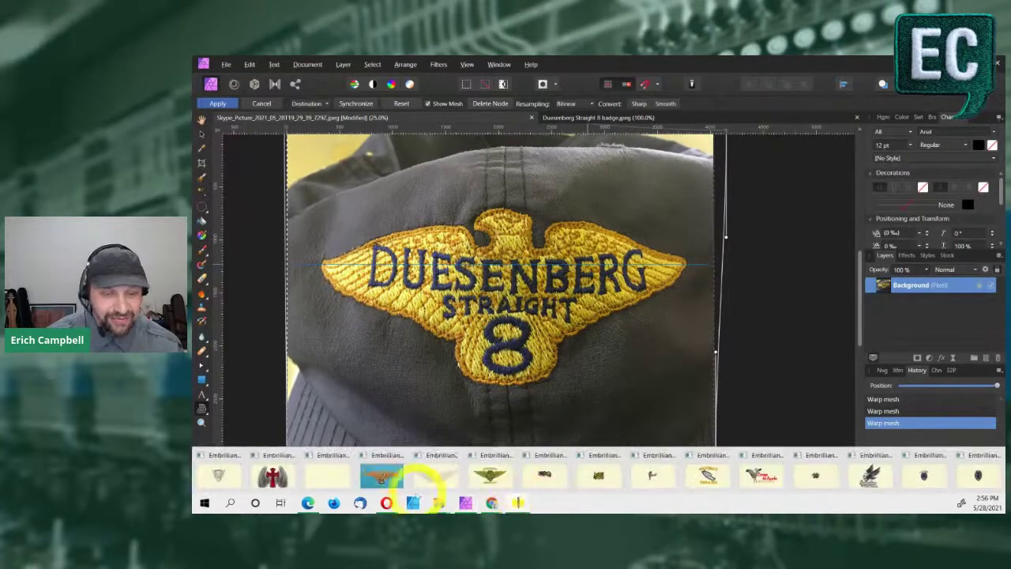
left_click(382, 474)
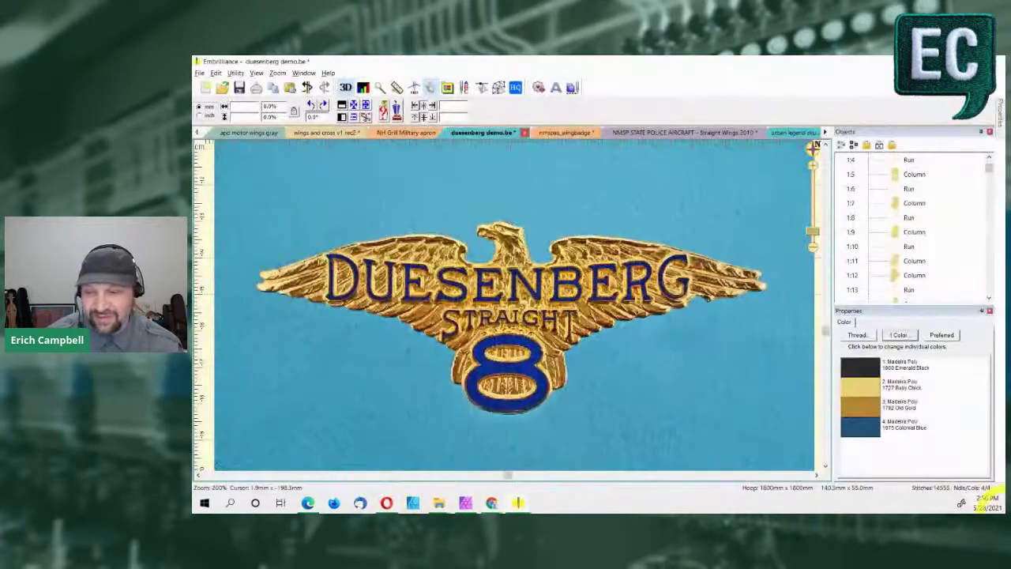